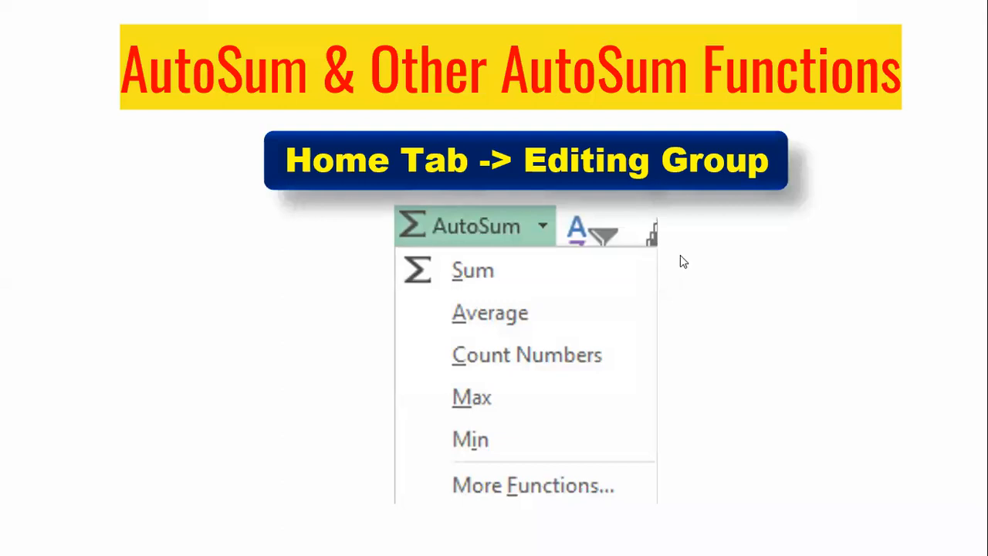
# Switch from the slide show to the Practical Activity workbook in Excel, at the Total column of the Autosum sheet
pyautogui.hotkey('alt', 'Tab')
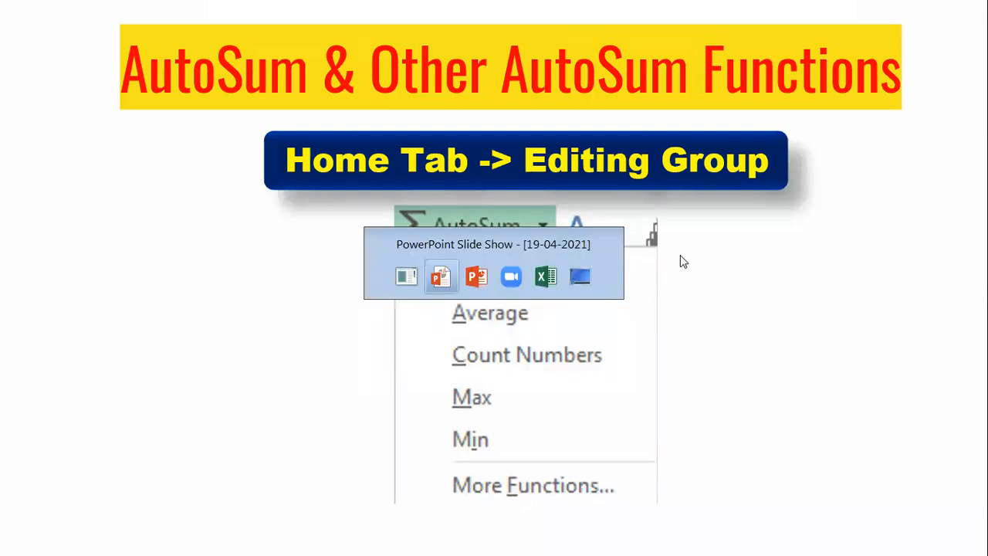
pyautogui.hotkey('alt', 'Tab')
pyautogui.hotkey('alt', 'Tab')
pyautogui.hotkey('alt', 'Tab')
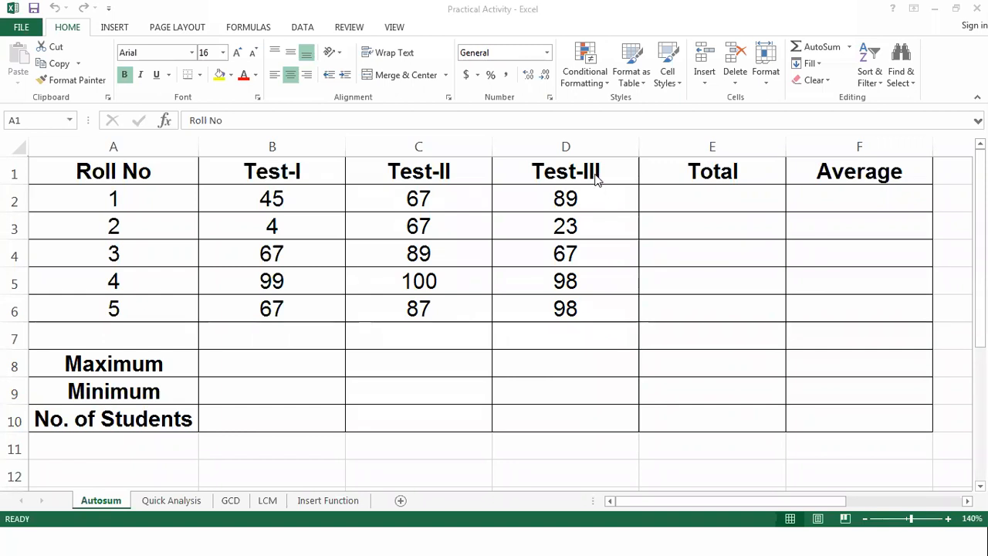
pyautogui.click(693, 171)
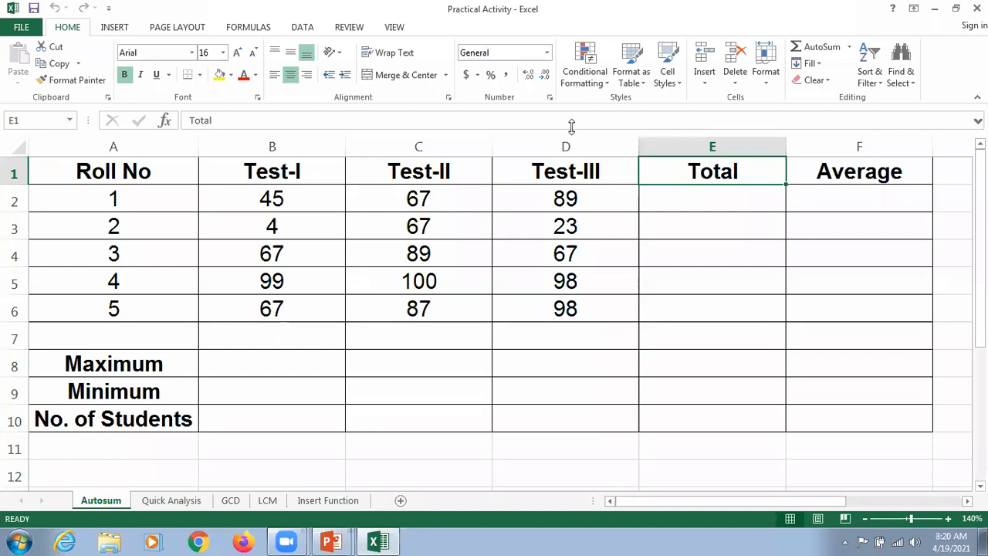
pyautogui.hotkey('alt', 'Tab')
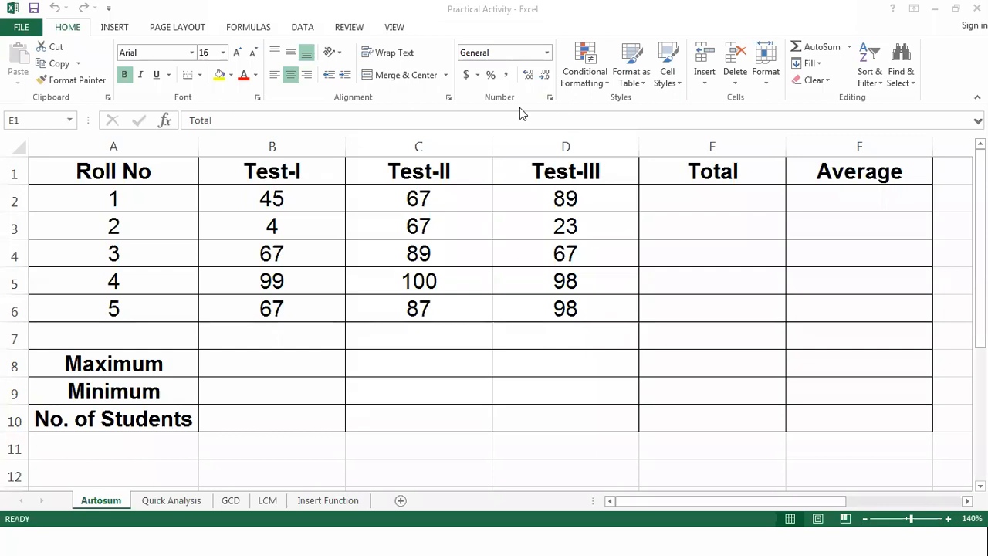
# Total the three test marks of roll number 1 (B2:D2) into E2 with the AutoSum Sum function
pyautogui.click(678, 196)
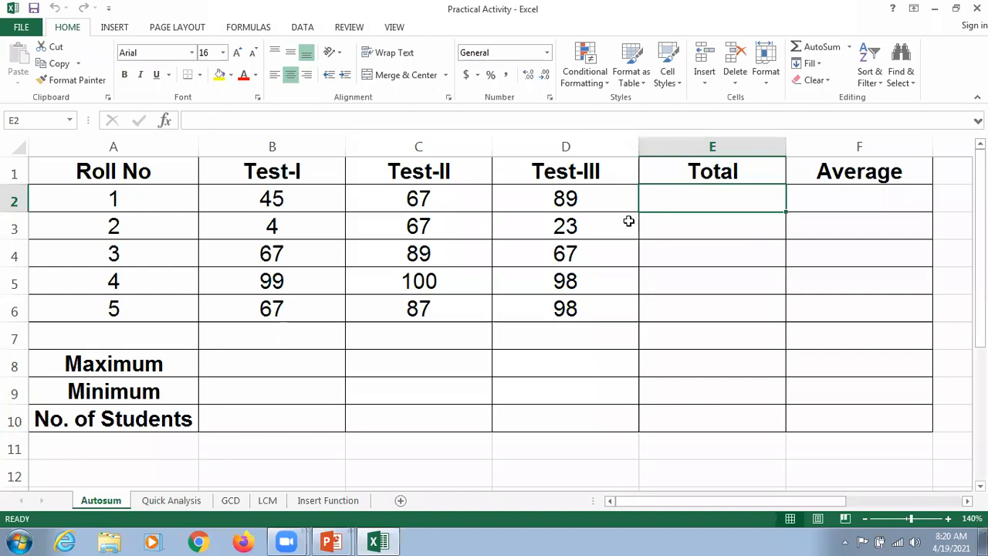
pyautogui.click(264, 200)
pyautogui.moveTo(263, 200); pyautogui.dragTo(561, 194)
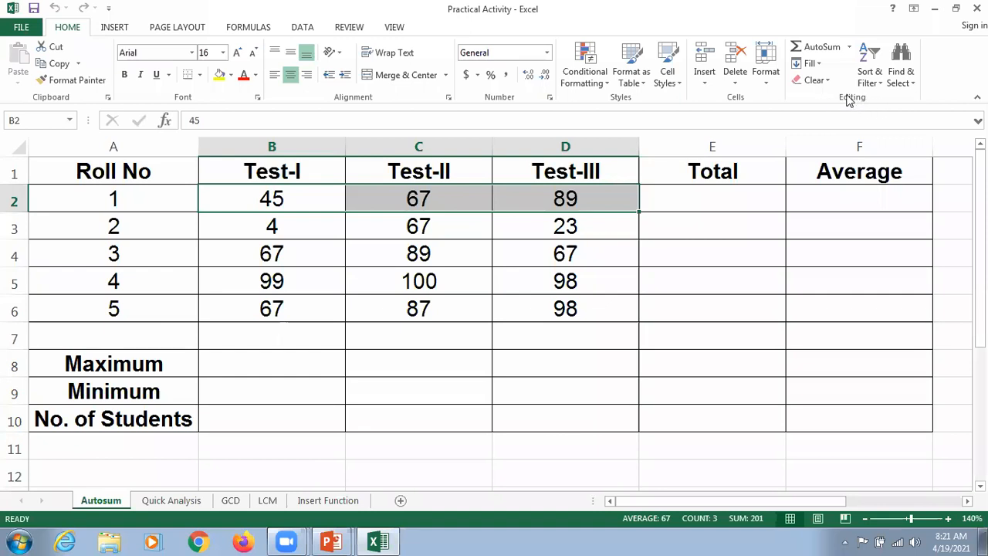
pyautogui.click(853, 48)
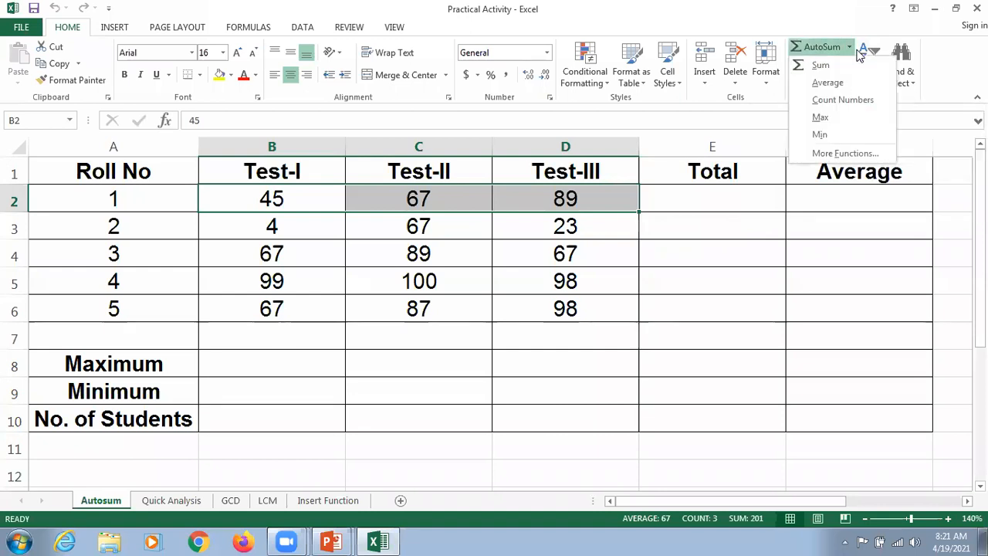
pyautogui.click(818, 68)
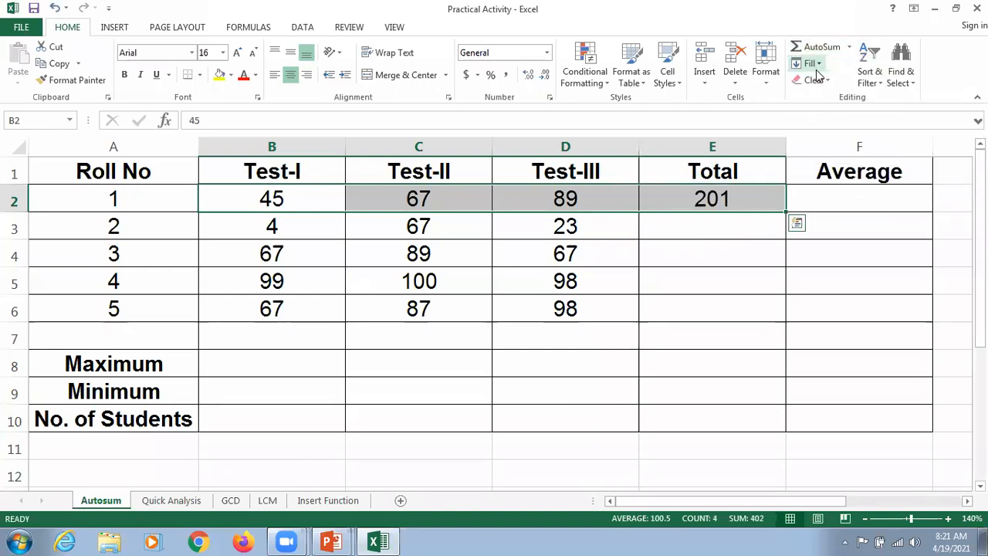
# Check the SUM formula in E2 and fill it down the Total column through E6
pyautogui.click(738, 207)
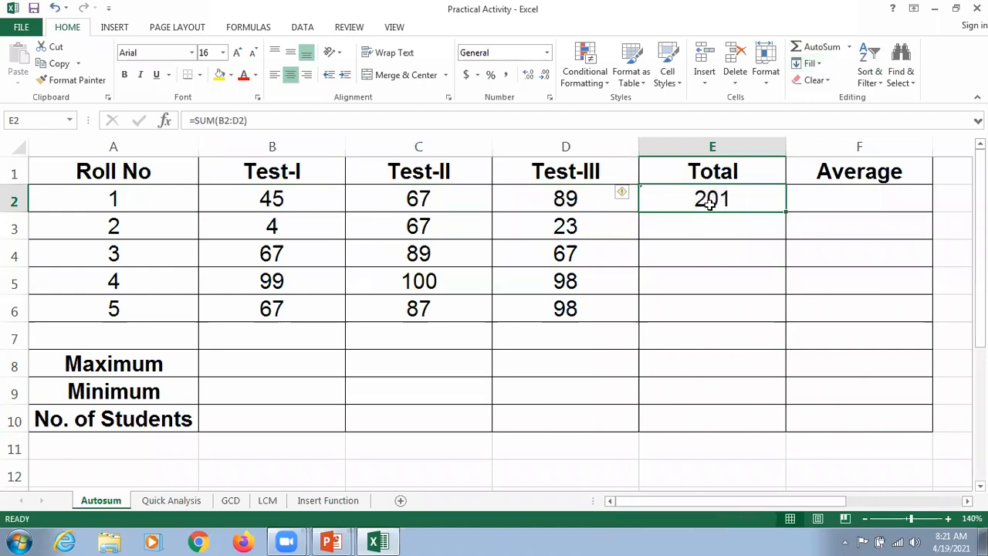
pyautogui.moveTo(257, 124); pyautogui.dragTo(199, 131)
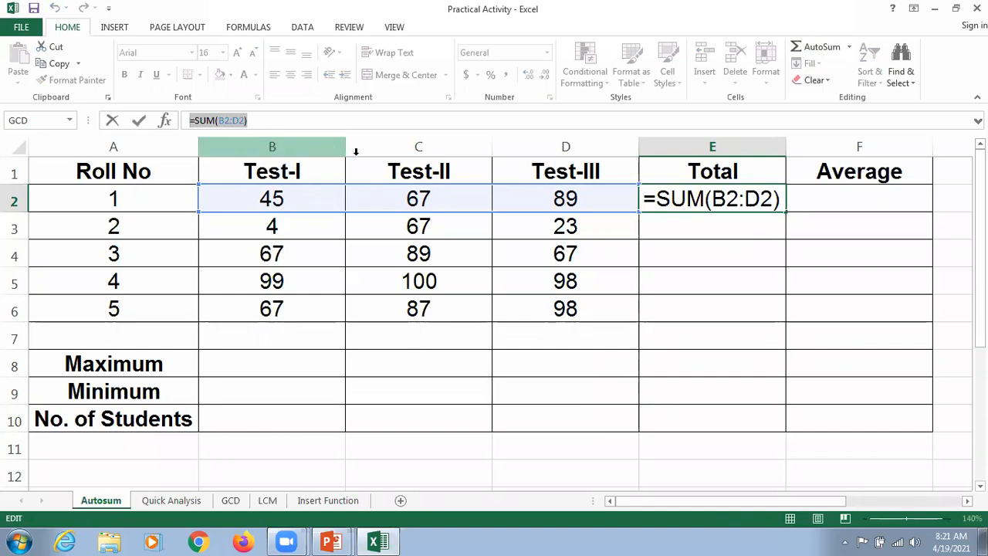
pyautogui.click(143, 124)
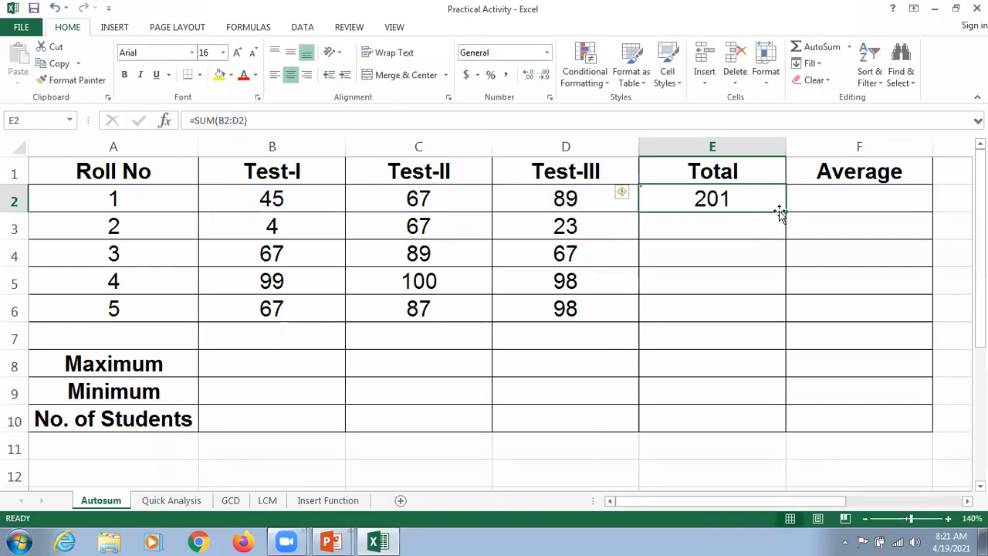
pyautogui.moveTo(785, 211); pyautogui.dragTo(776, 314)
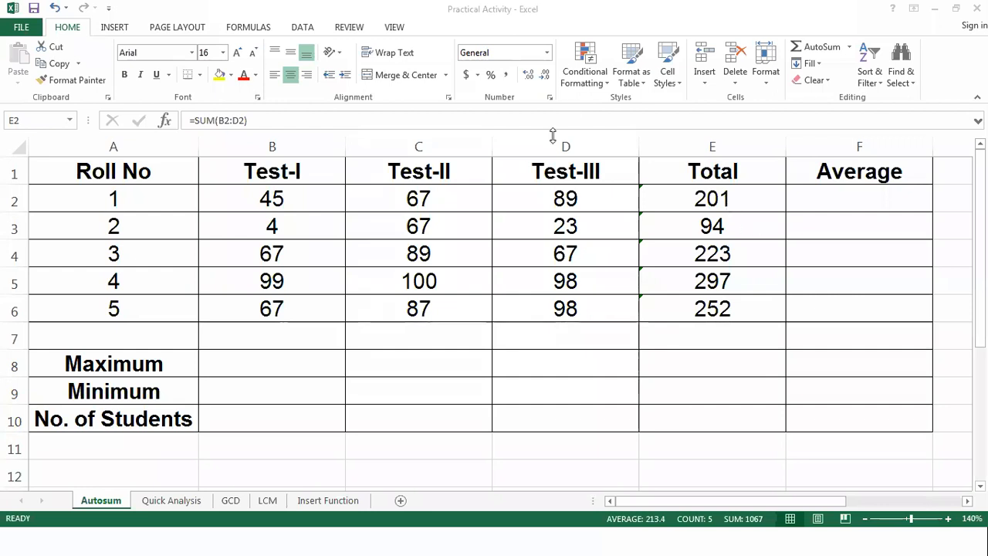
# Insert the AutoSum Average function in F2 for roll number 1
pyautogui.click(752, 196)
pyautogui.click(757, 201)
pyautogui.click(825, 197)
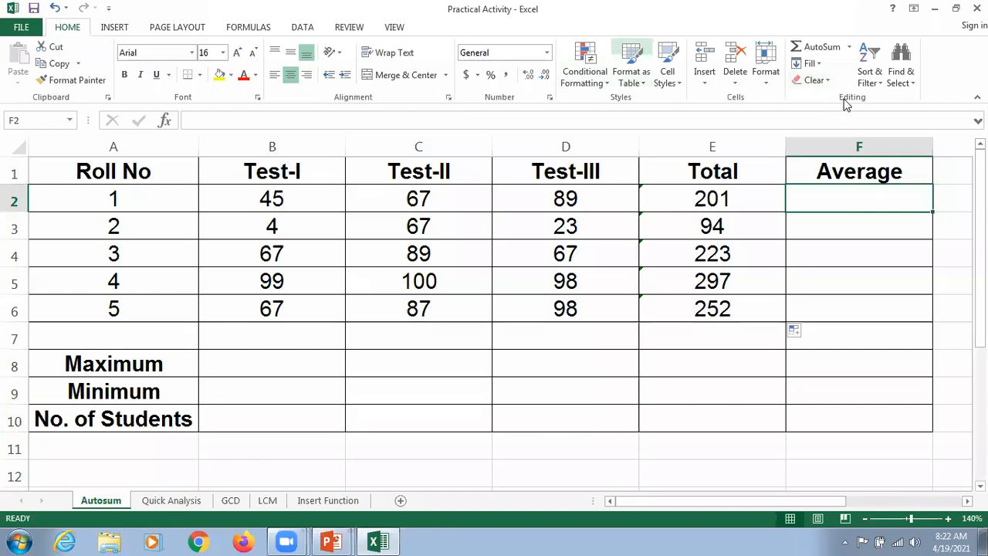
pyautogui.click(848, 47)
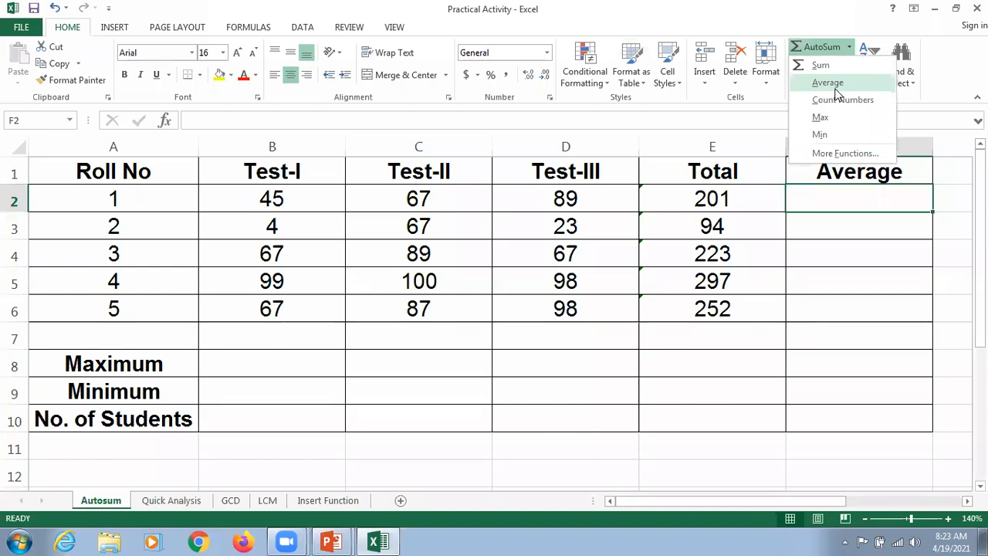
pyautogui.click(846, 87)
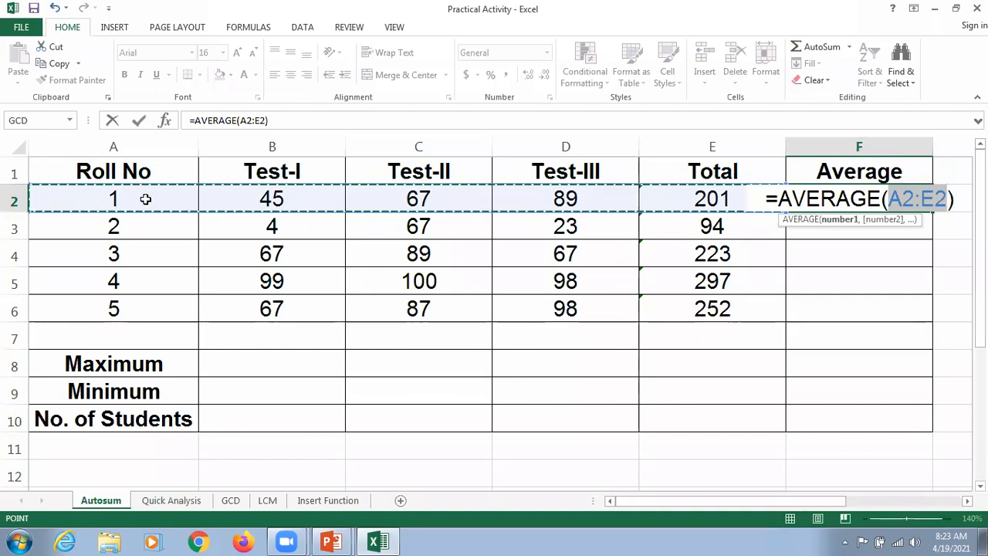
# Correct the range of the AVERAGE formula in F2 to B2:D2 and enter the formula
pyautogui.click(903, 197)
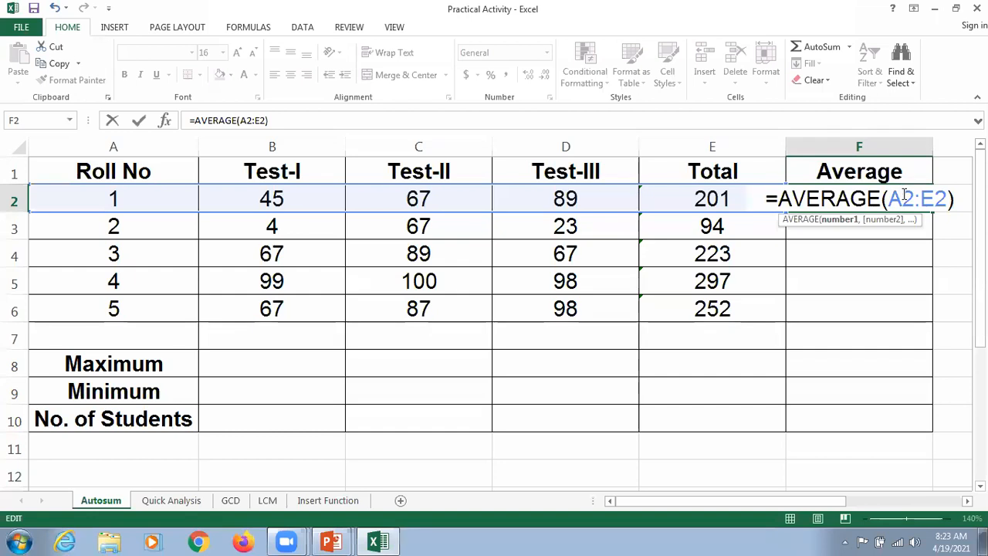
pyautogui.press('BackSpace')
pyautogui.write('B')
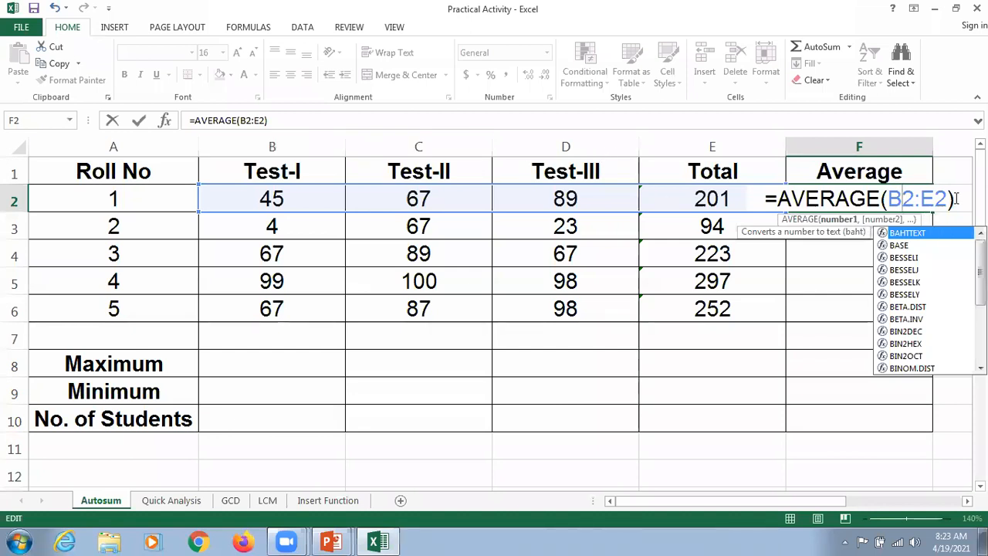
pyautogui.click(933, 200)
pyautogui.press('BackSpace')
pyautogui.write('D')
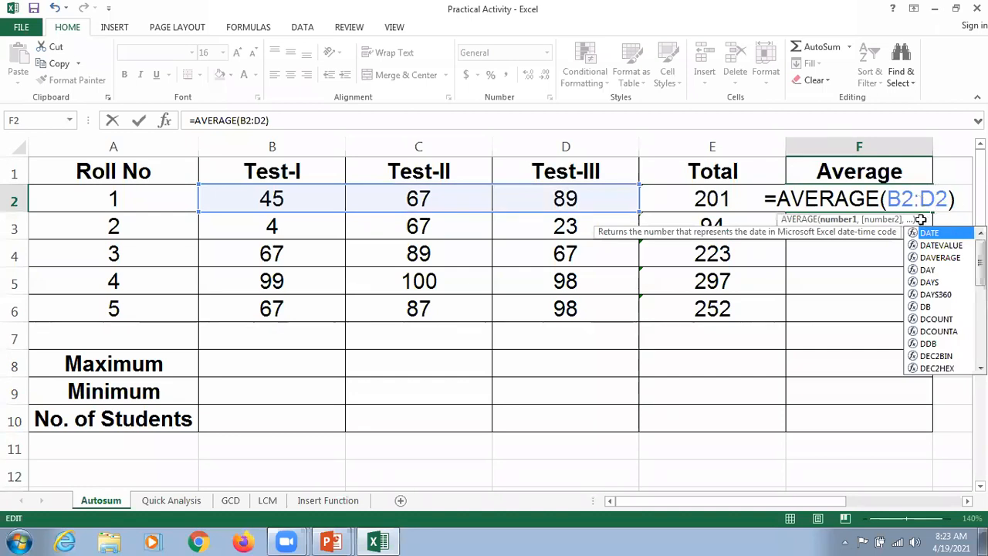
pyautogui.click(139, 124)
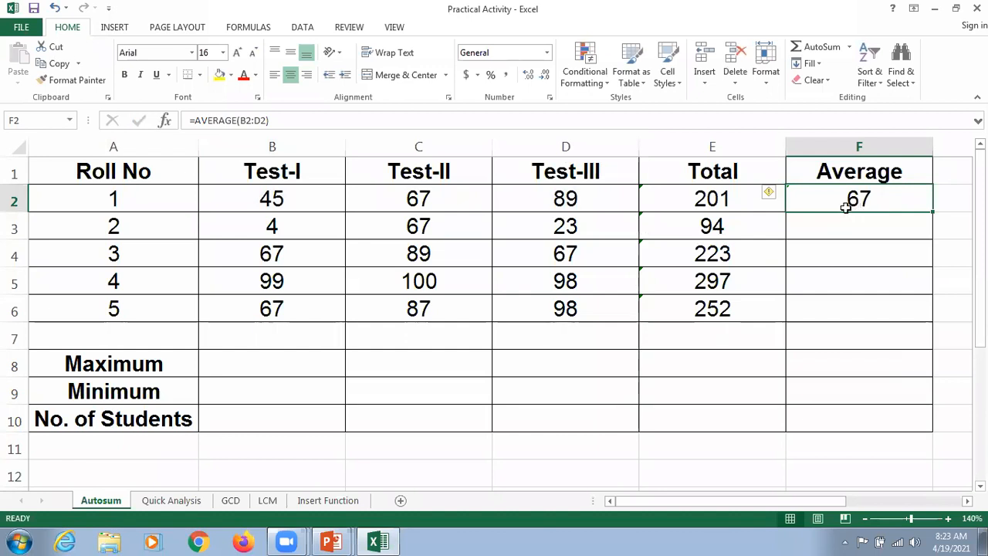
# Fill the AVERAGE formula from F2 down the Average column through F6
pyautogui.click(717, 199)
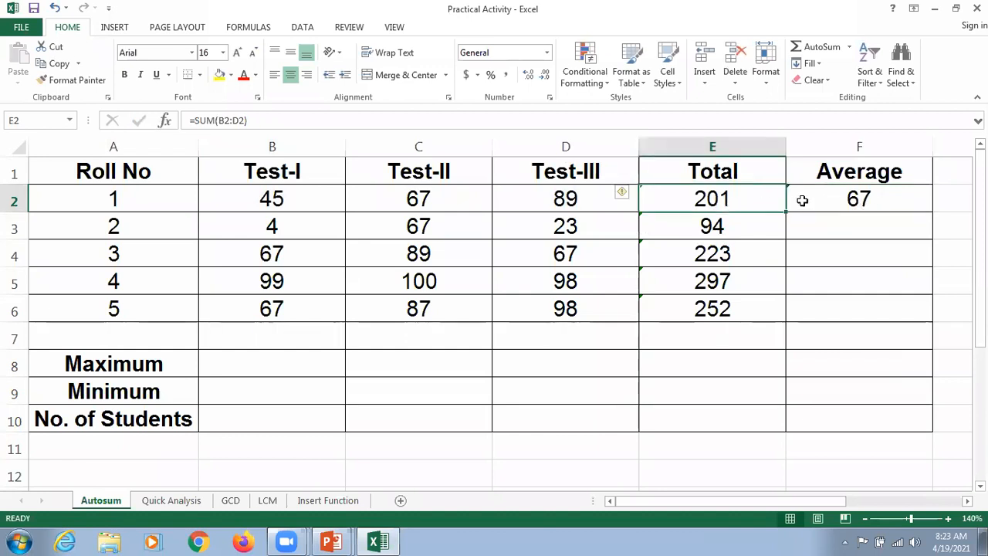
pyautogui.moveTo(305, 206); pyautogui.dragTo(559, 196)
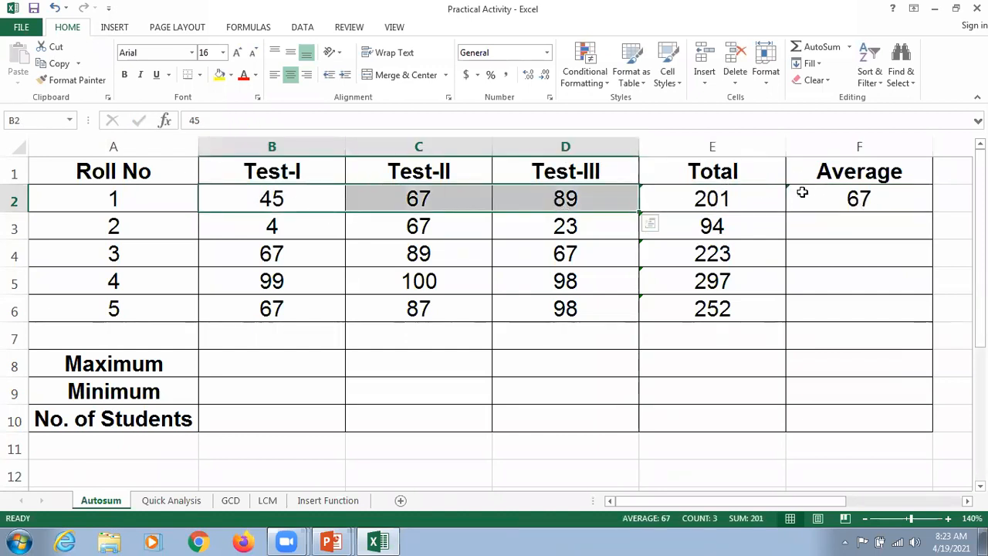
pyautogui.click(851, 199)
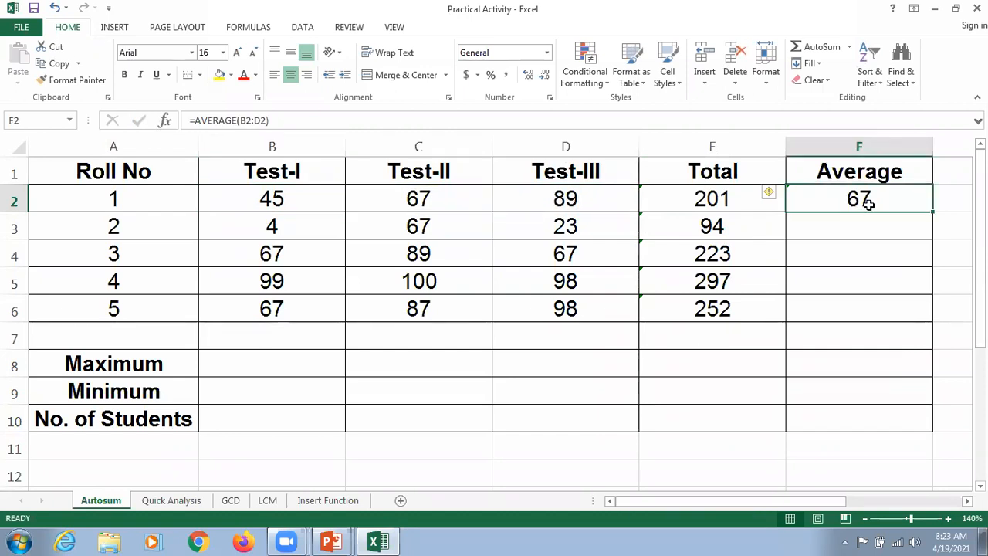
pyautogui.moveTo(930, 213); pyautogui.dragTo(890, 278)
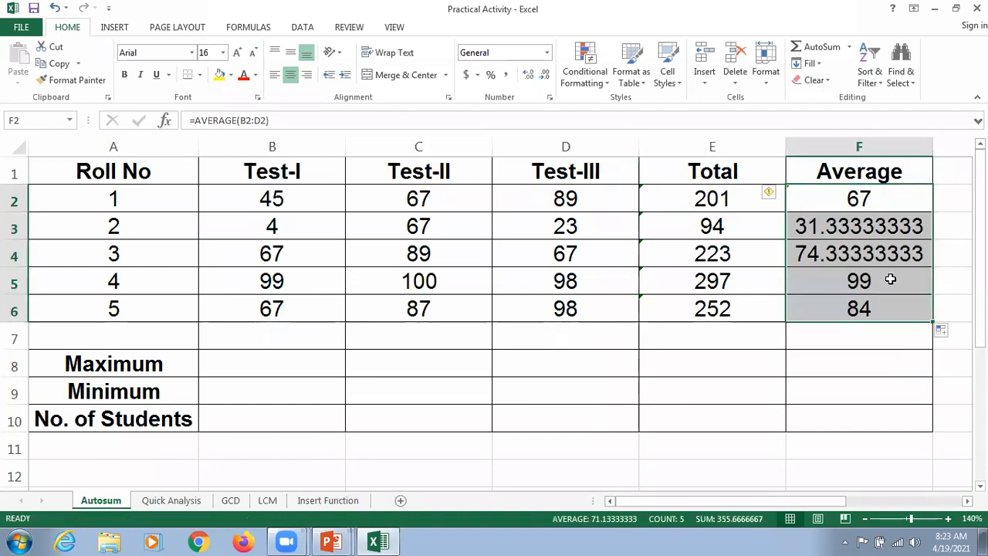
pyautogui.click(588, 207)
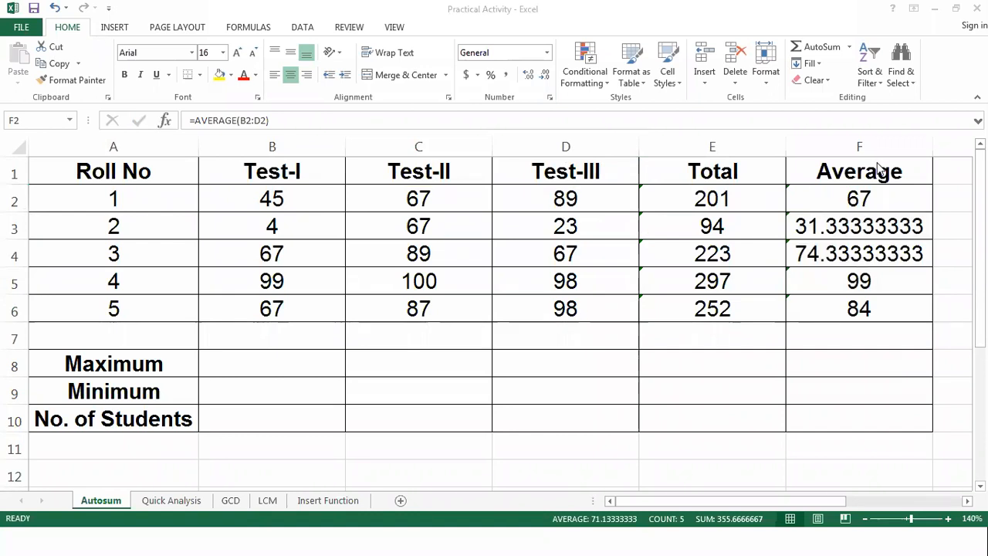
pyautogui.click(654, 286)
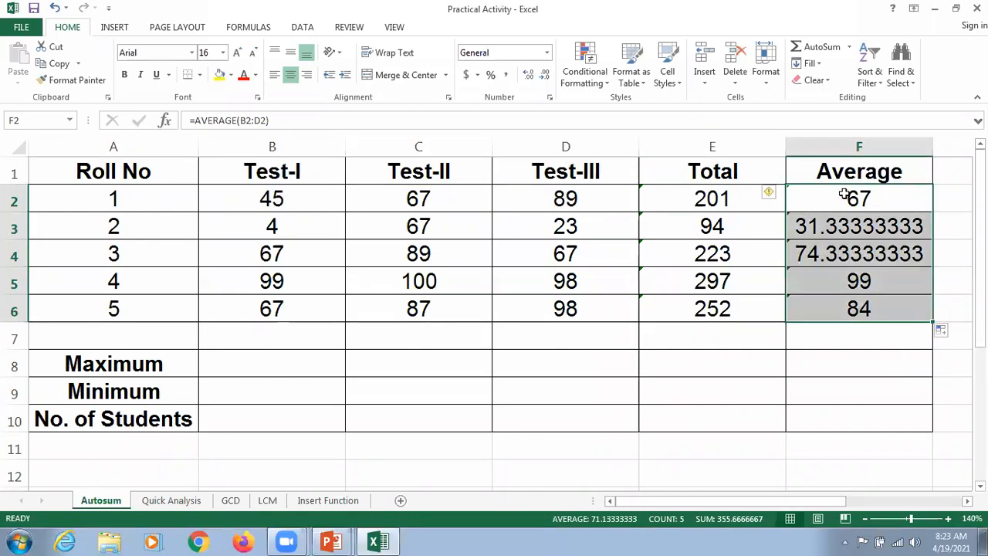
pyautogui.press('Down')
pyautogui.press('Down')
pyautogui.press('Down')
pyautogui.press('Down')
pyautogui.press('Down')
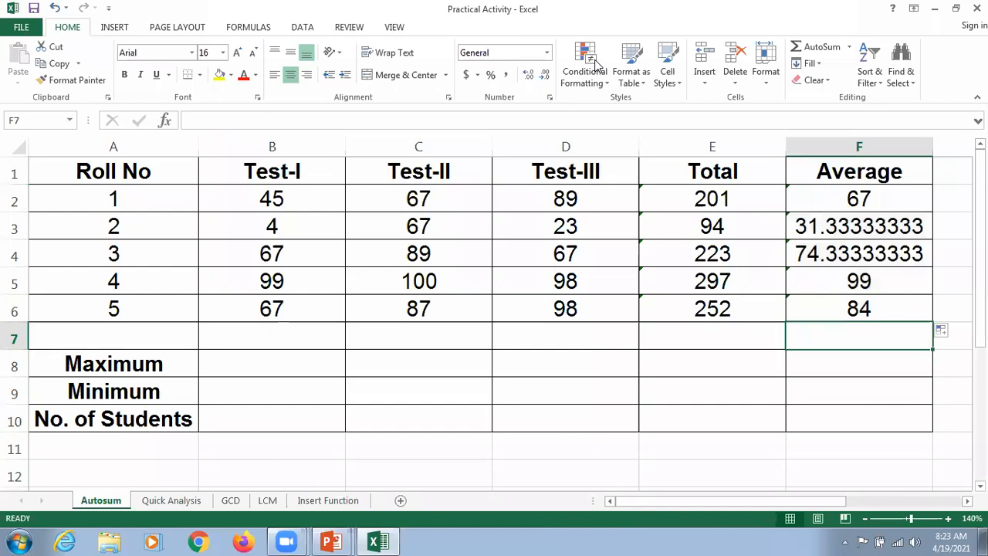
pyautogui.hotkey('alt', 'Tab')
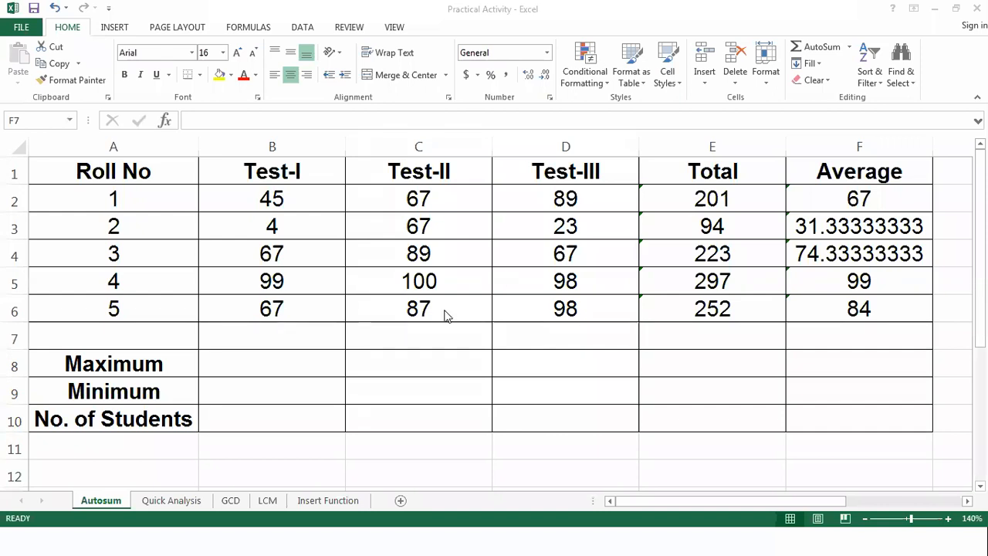
# Insert the AutoSum Max function in B8 for the Test-I marks
pyautogui.click(270, 363)
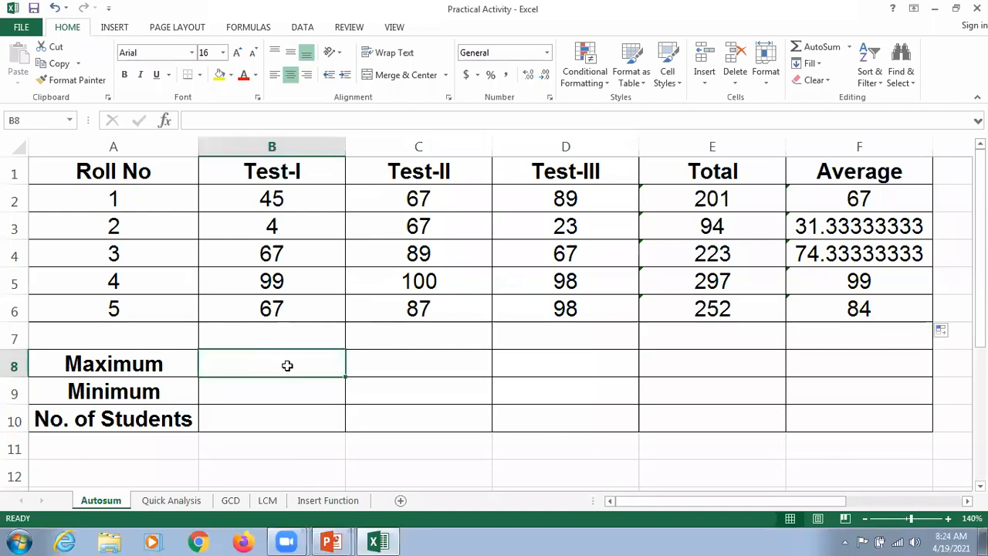
pyautogui.click(255, 193)
pyautogui.moveTo(255, 193); pyautogui.dragTo(265, 311)
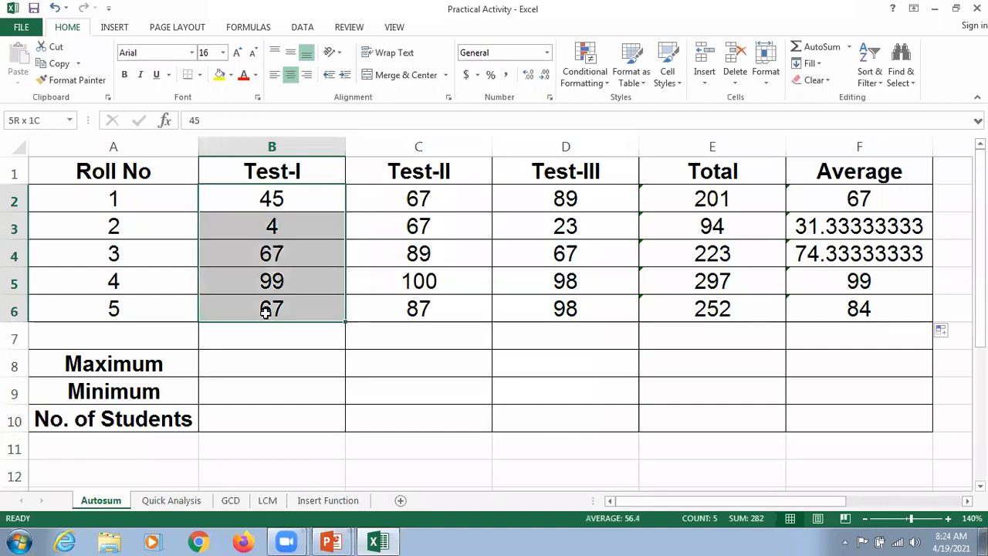
pyautogui.click(254, 353)
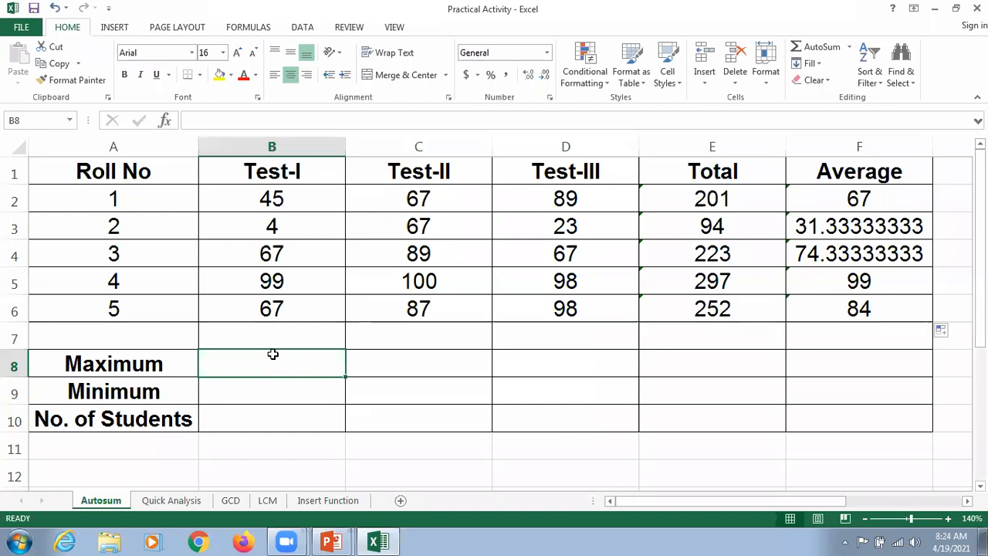
pyautogui.hotkey('alt', 'Tab')
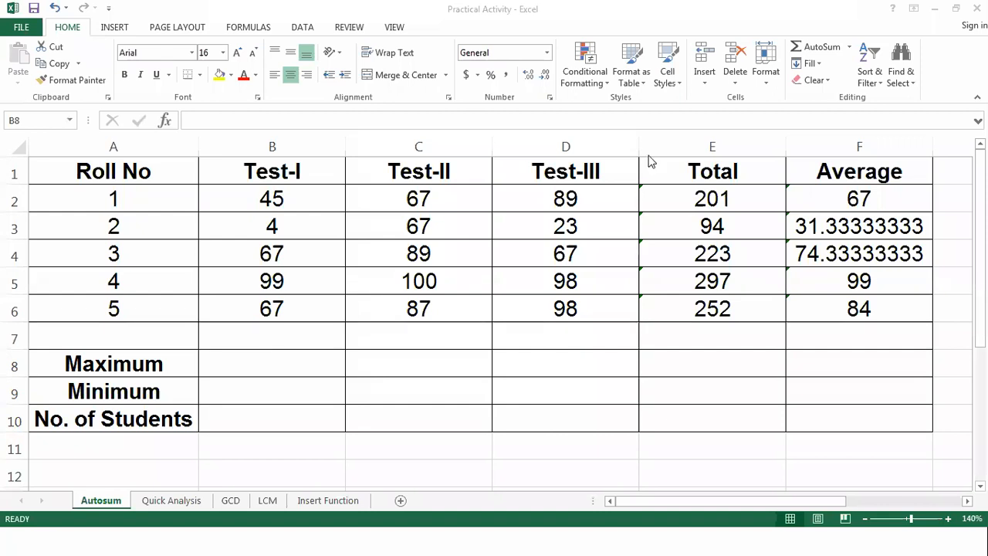
pyautogui.click(254, 361)
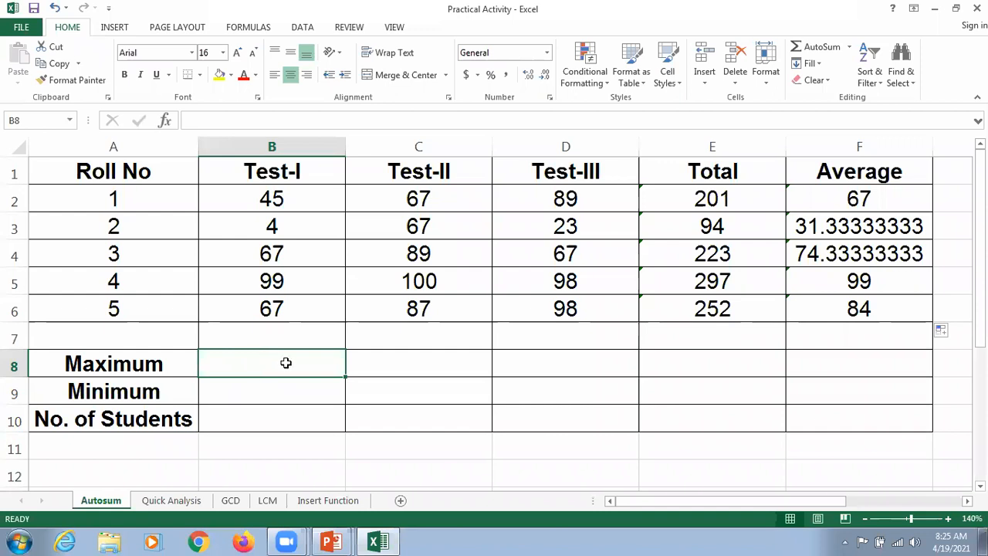
pyautogui.click(849, 48)
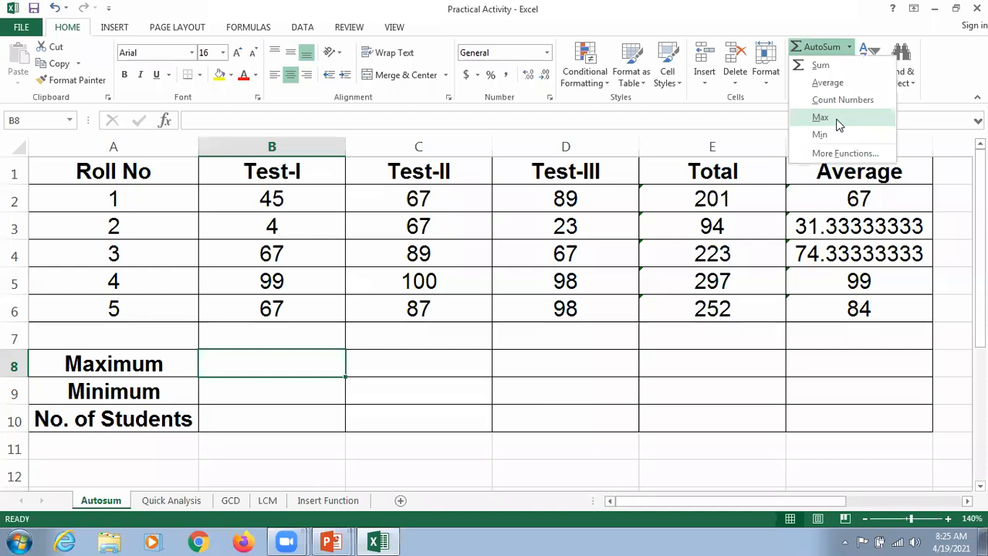
pyautogui.click(838, 118)
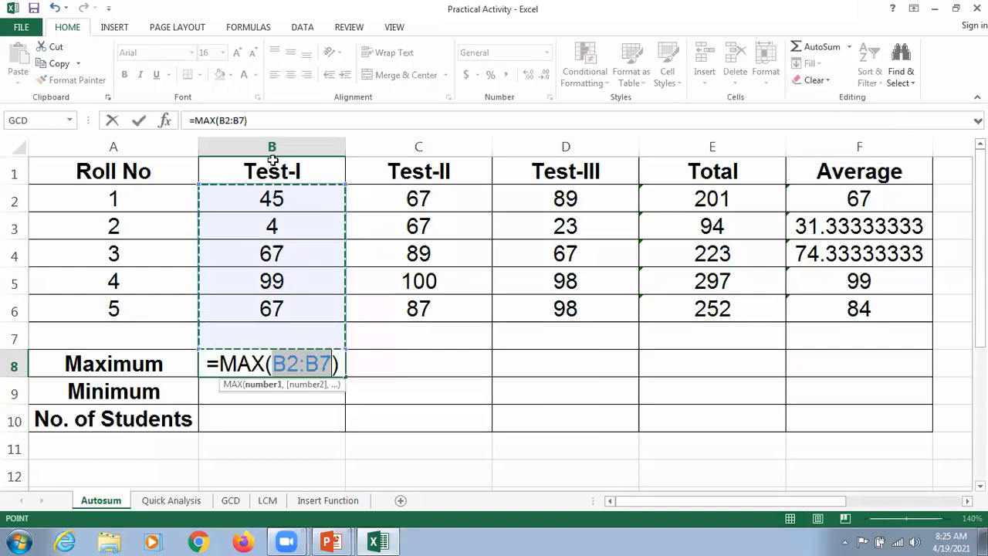
# Correct the range of the MAX formula in B8 to B2:B6 and enter the formula
pyautogui.click(342, 367)
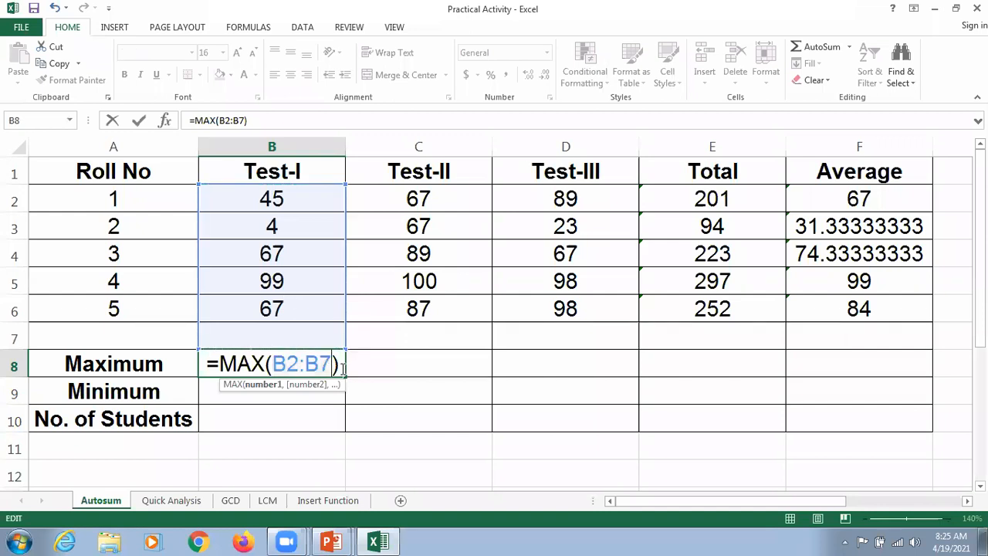
pyautogui.press('Left')
pyautogui.press('BackSpace')
pyautogui.write('6')
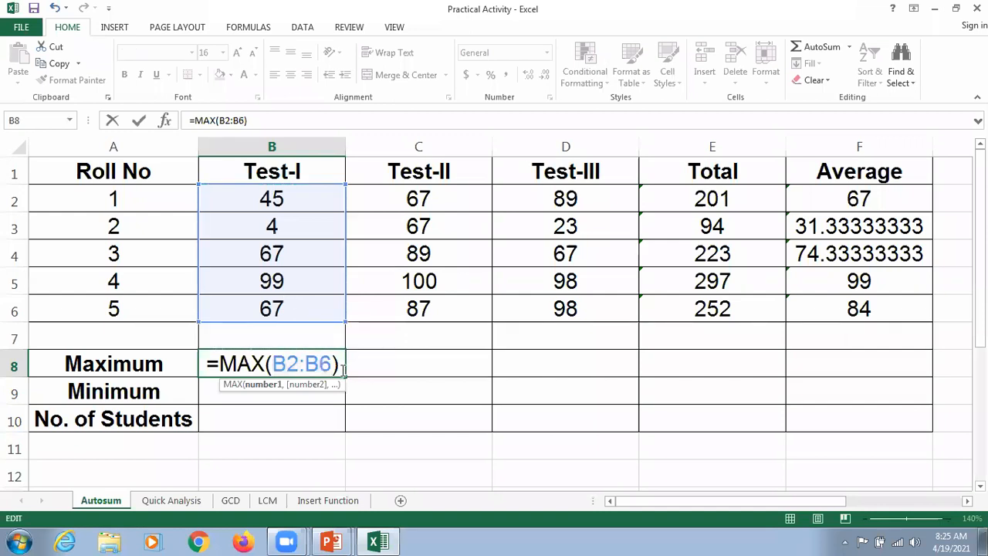
pyautogui.click(139, 126)
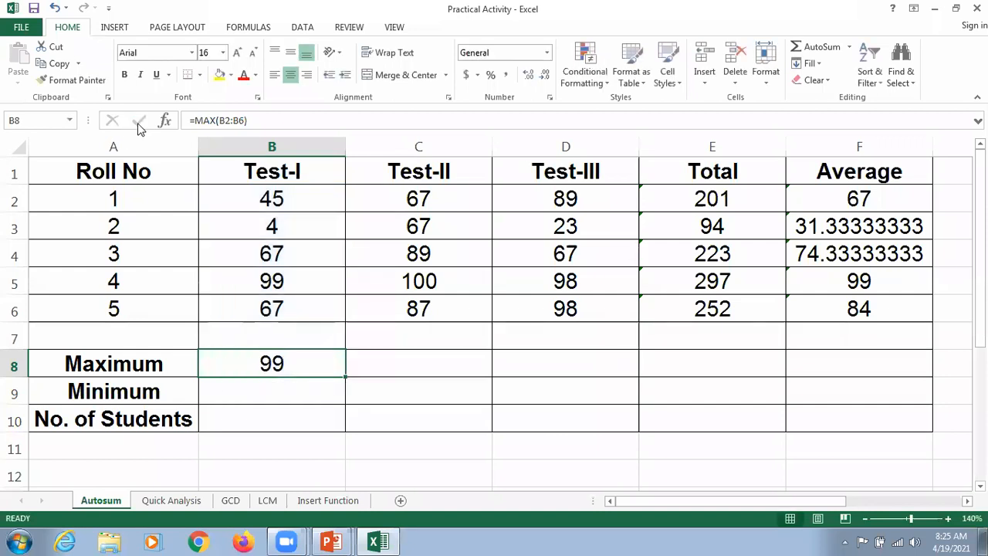
# Insert the AutoSum Min function in B9 and clear its suggested cell reference
pyautogui.click(262, 397)
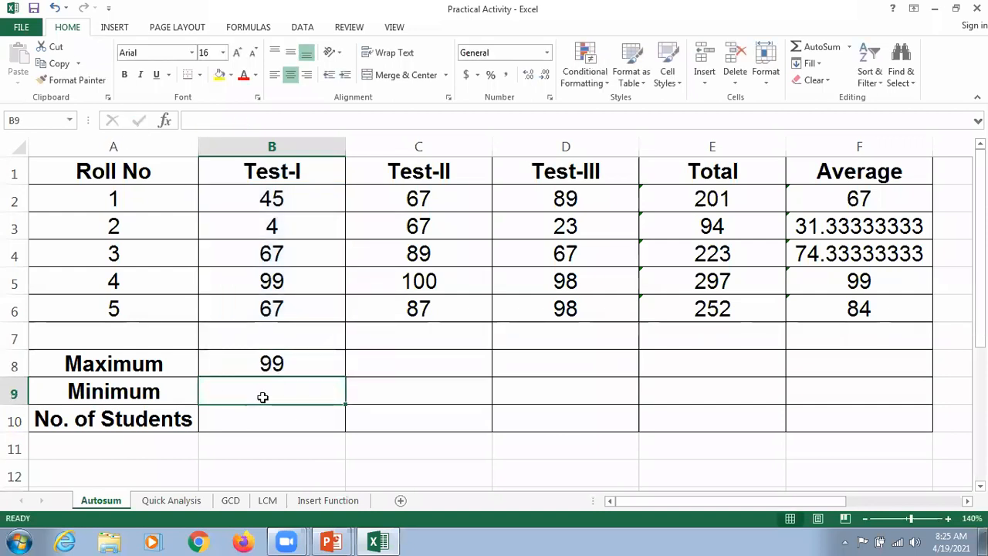
pyautogui.click(850, 50)
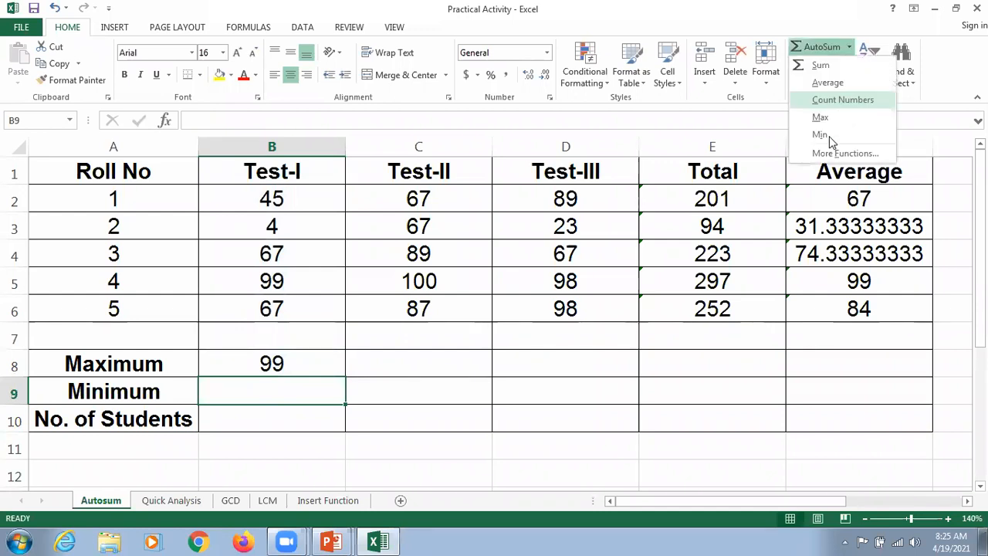
pyautogui.click(819, 134)
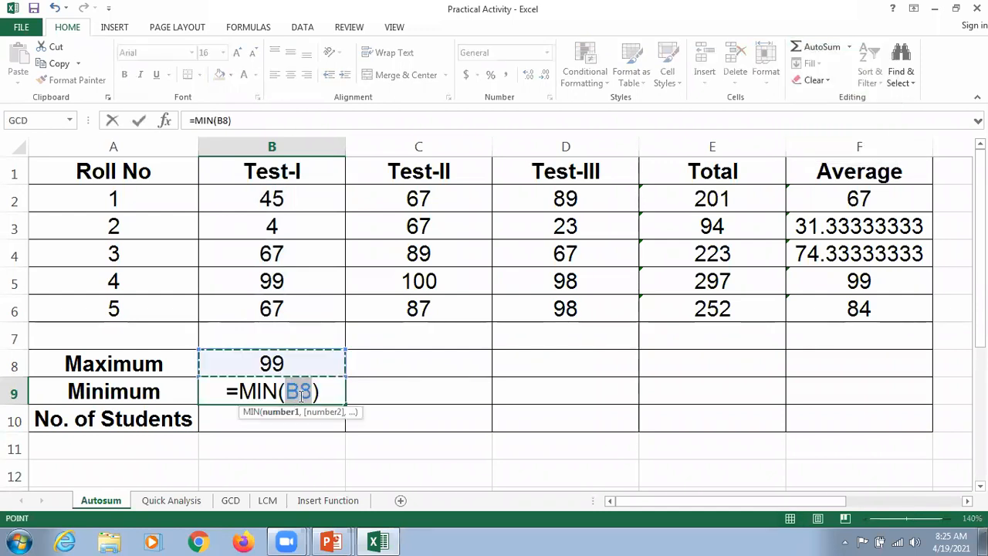
pyautogui.click(309, 392)
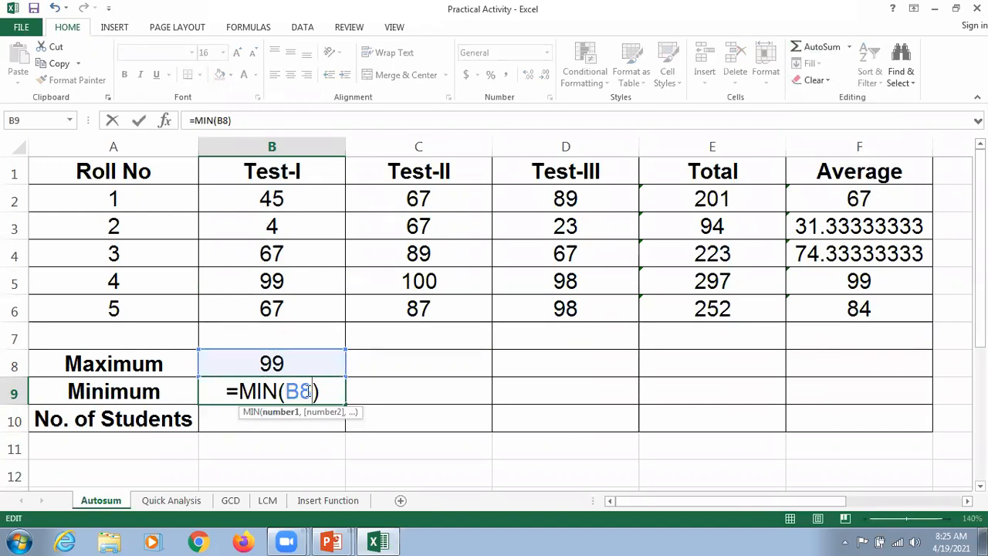
pyautogui.press('BackSpace')
pyautogui.press('BackSpace')
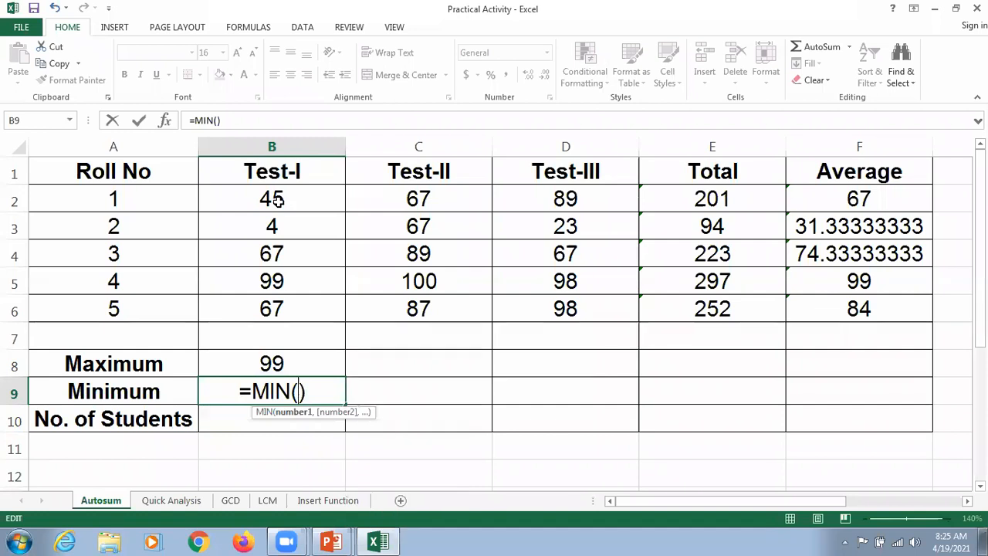
# Set the range of the MIN formula in B9 to B2:B6 and enter the formula
pyautogui.click(276, 200)
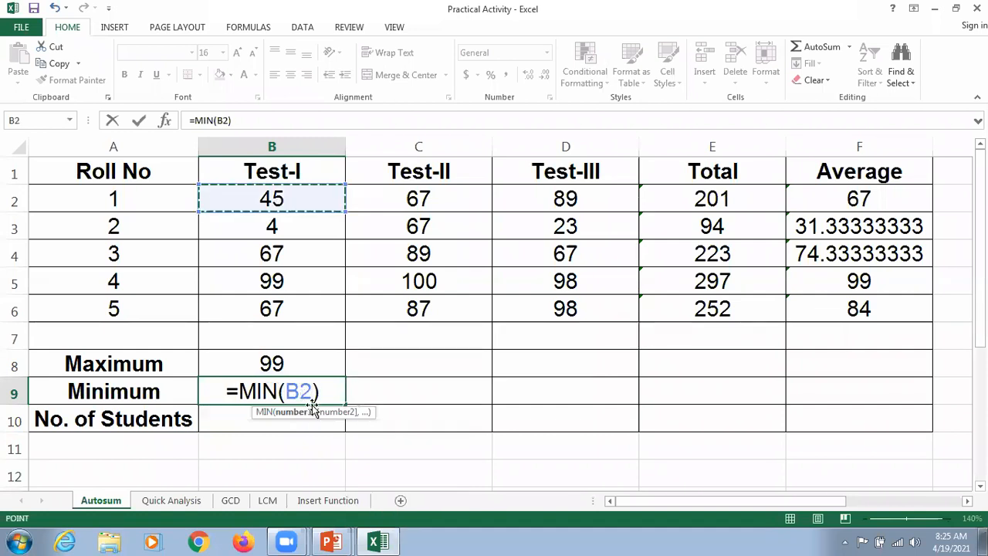
pyautogui.press('F8')
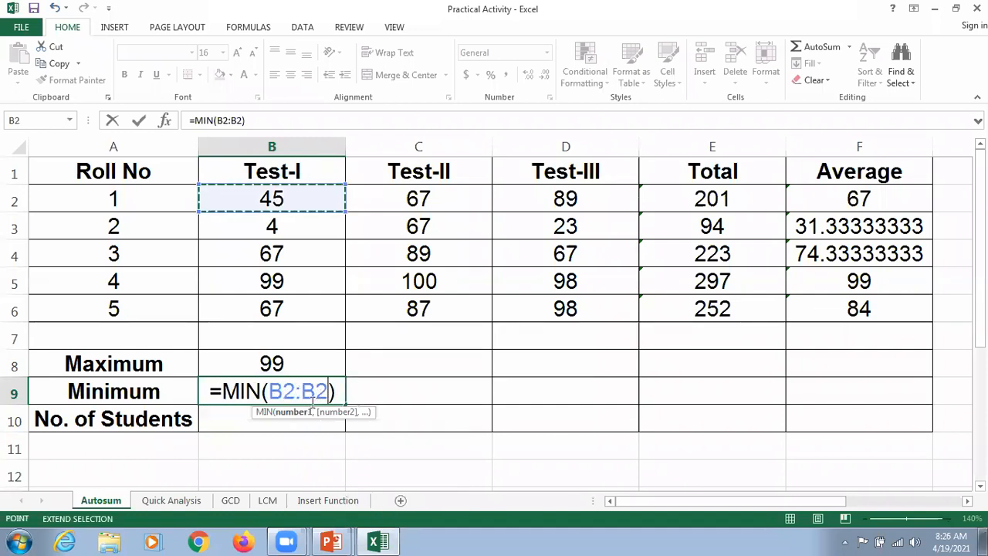
pyautogui.press('BackSpace')
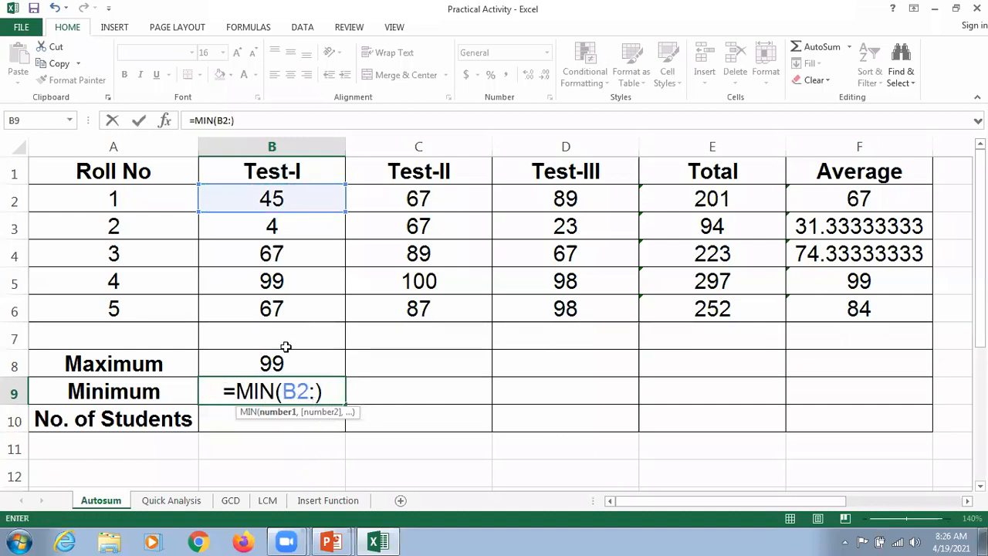
pyautogui.click(286, 307)
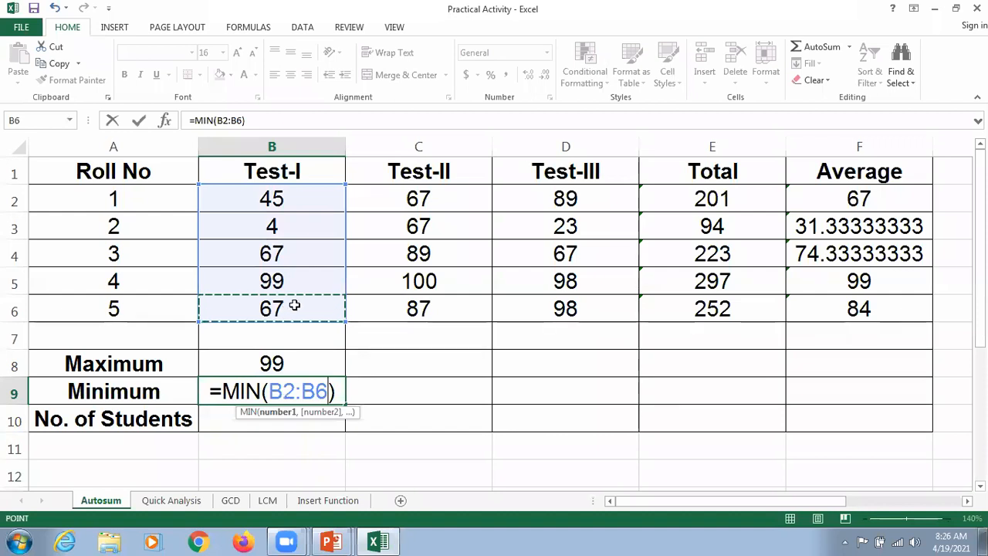
pyautogui.click(138, 122)
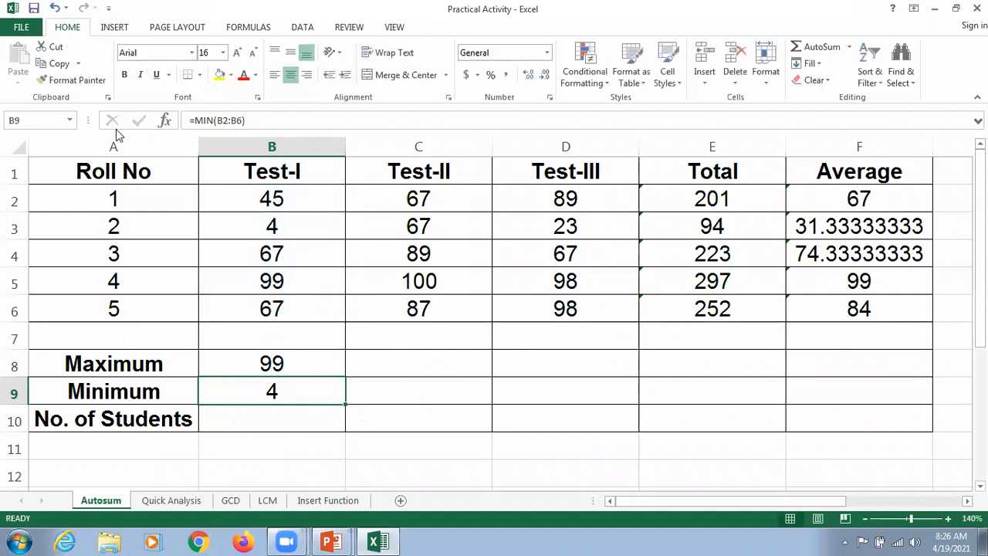
# Go through the Test-I marks in B2:B6 to identify the entries that represent the number of students
pyautogui.click(266, 420)
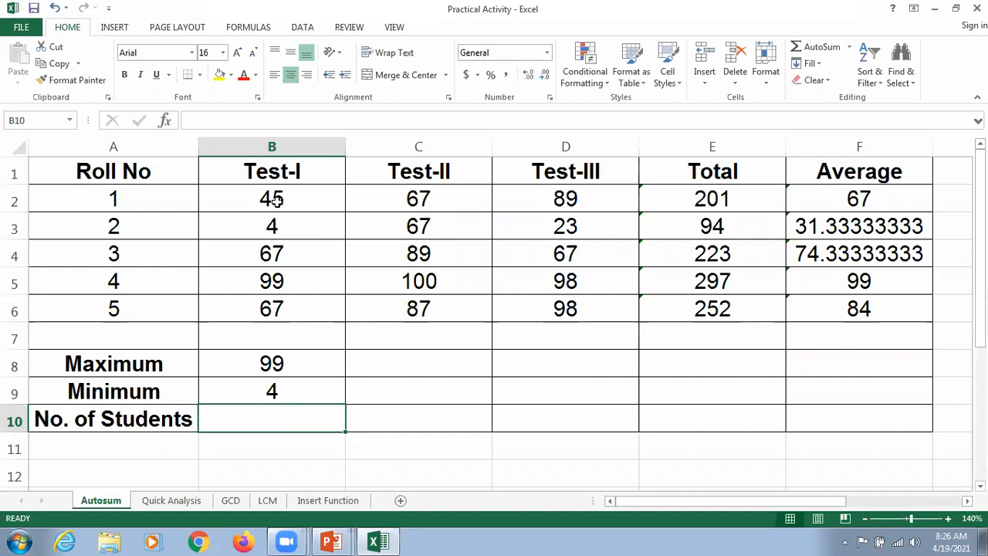
pyautogui.moveTo(274, 199); pyautogui.dragTo(278, 313)
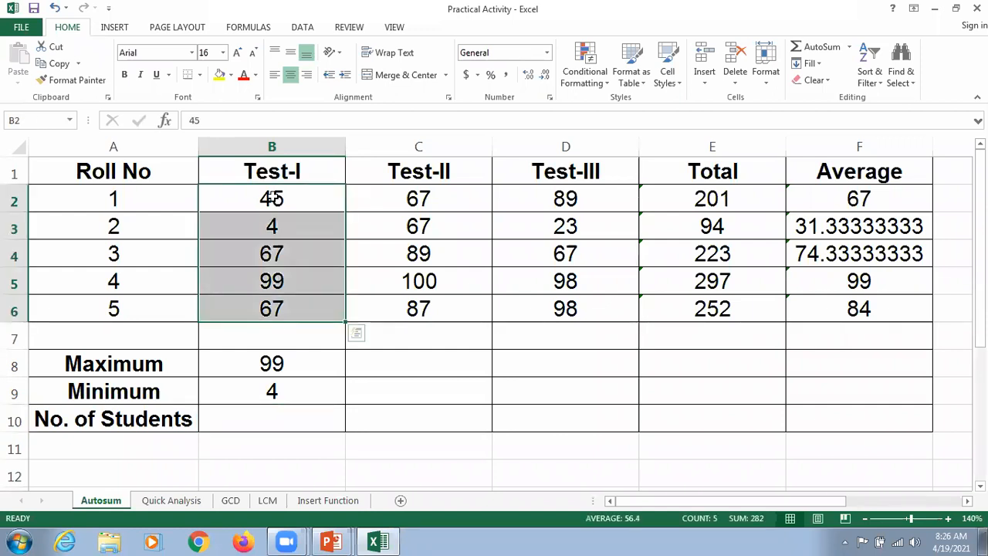
pyautogui.click(295, 201)
pyautogui.click(294, 249)
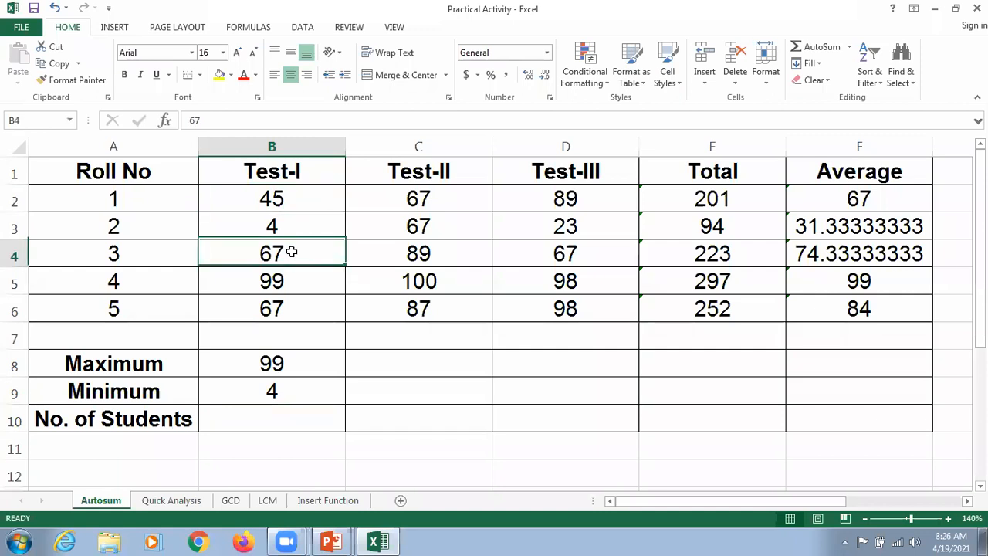
pyautogui.press('Up')
pyautogui.click(293, 308)
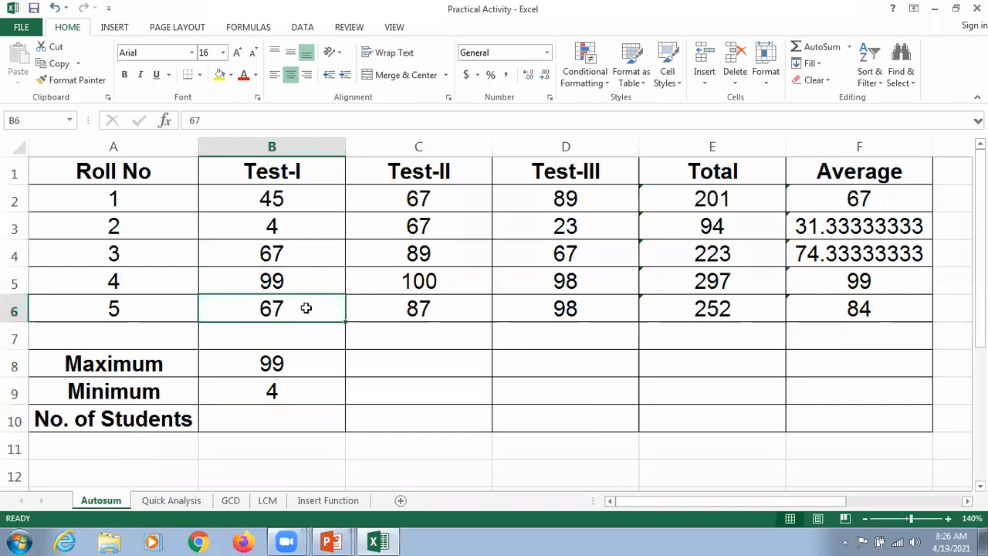
# Insert the AutoSum Count Numbers function in B10 for the number of students
pyautogui.click(266, 420)
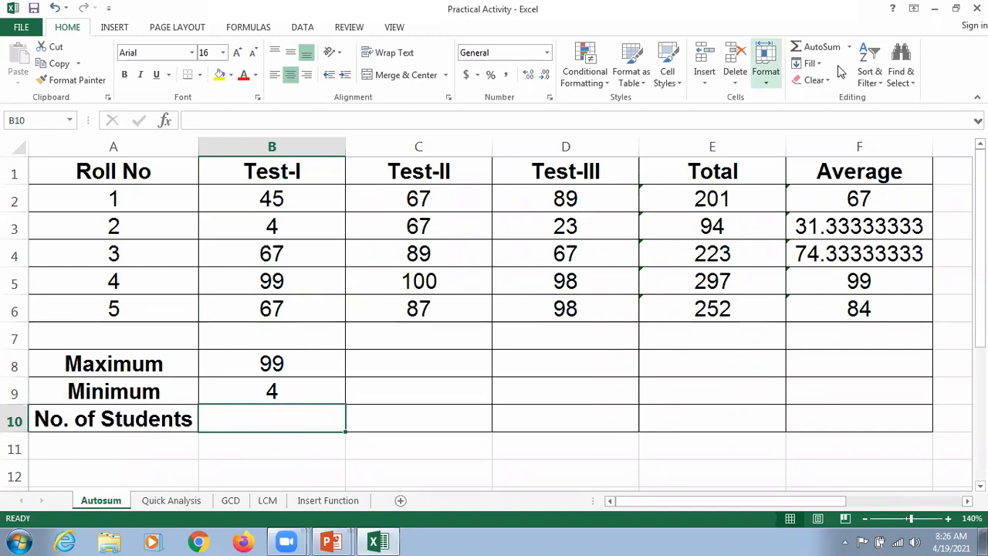
pyautogui.click(444, 40)
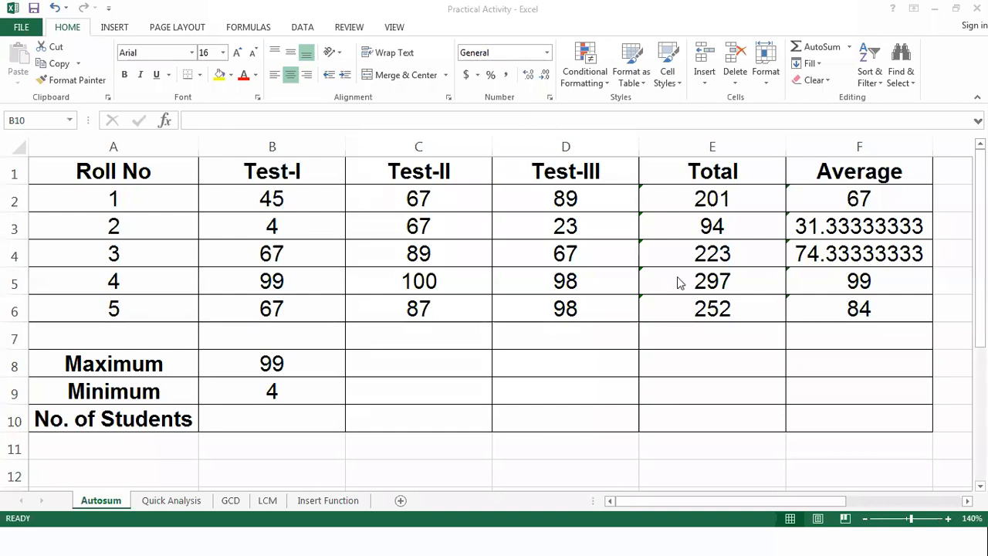
pyautogui.click(851, 50)
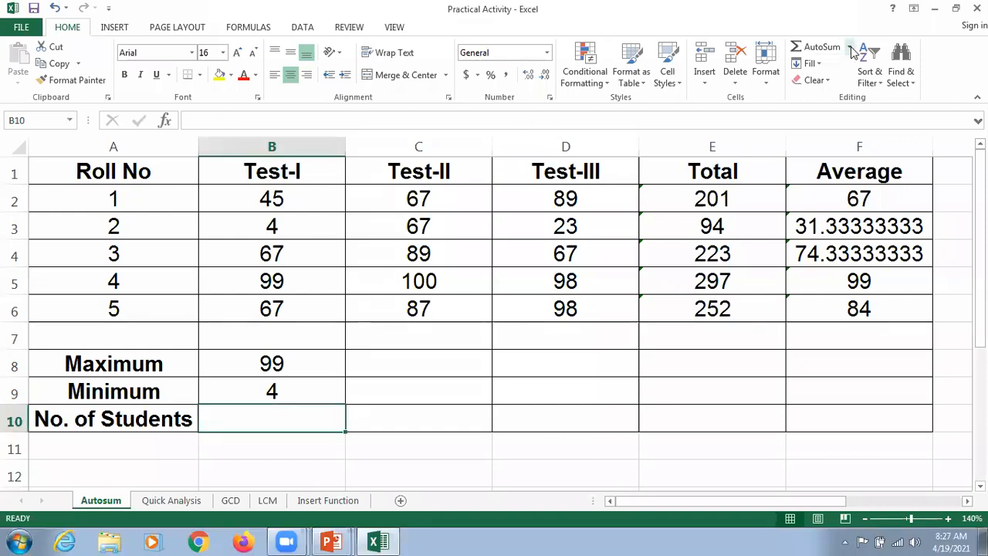
pyautogui.click(851, 50)
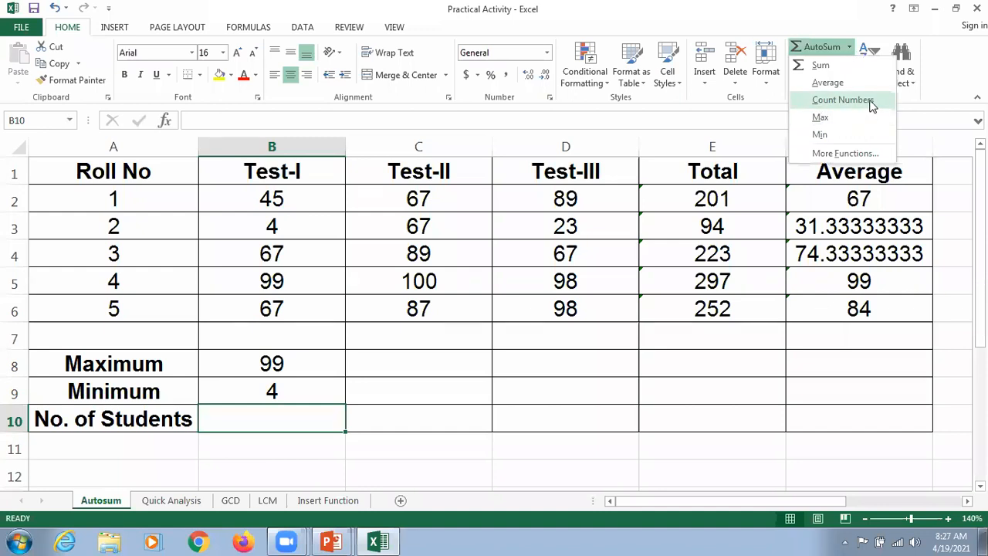
pyautogui.click(842, 100)
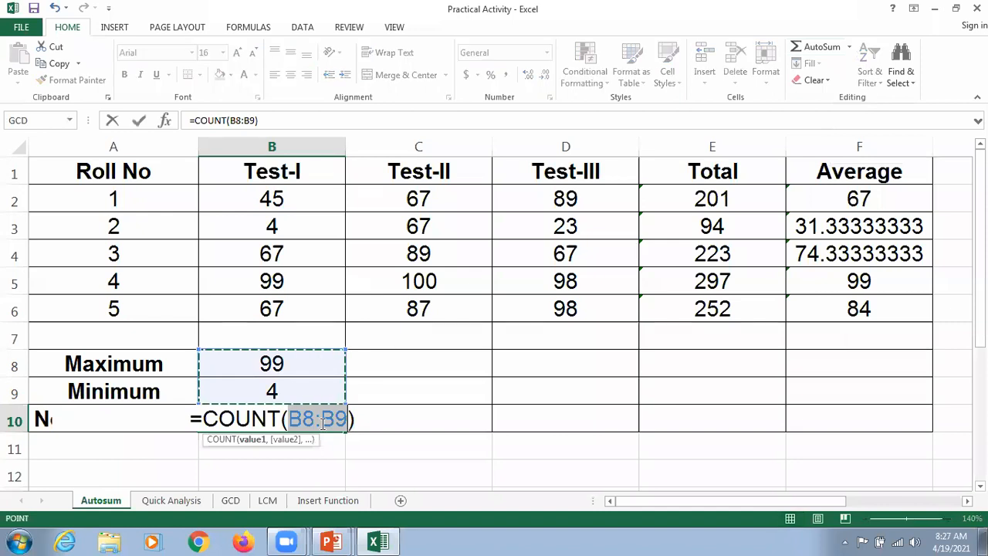
# Replace the range of the COUNT formula in B10 with B2:B6 and enter the formula
pyautogui.click(287, 199)
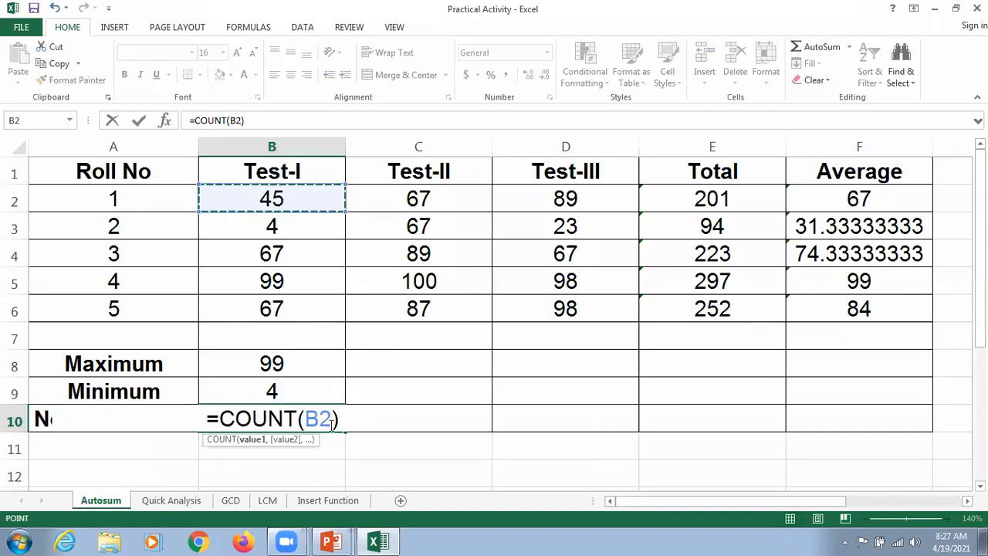
pyautogui.press('F8')
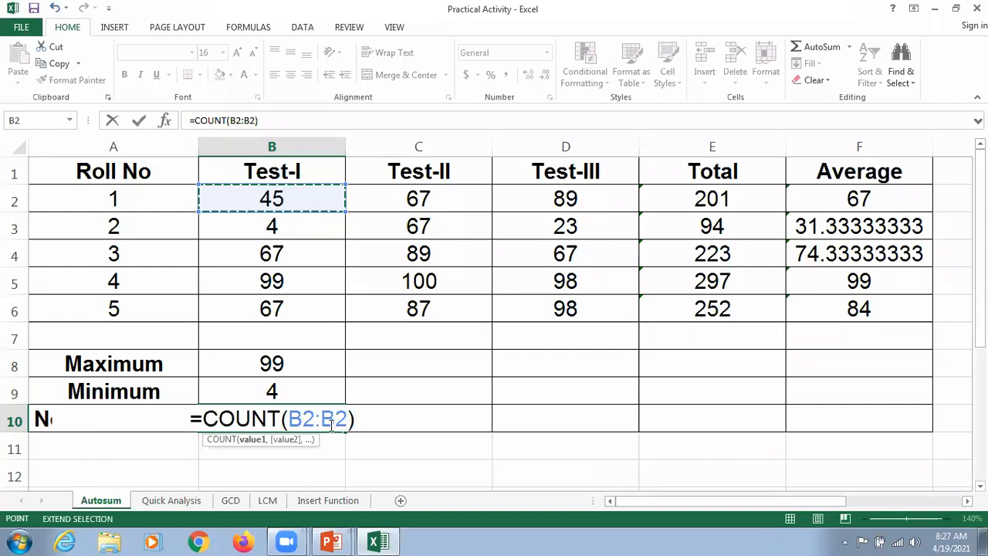
pyautogui.press('BackSpace')
pyautogui.press('BackSpace')
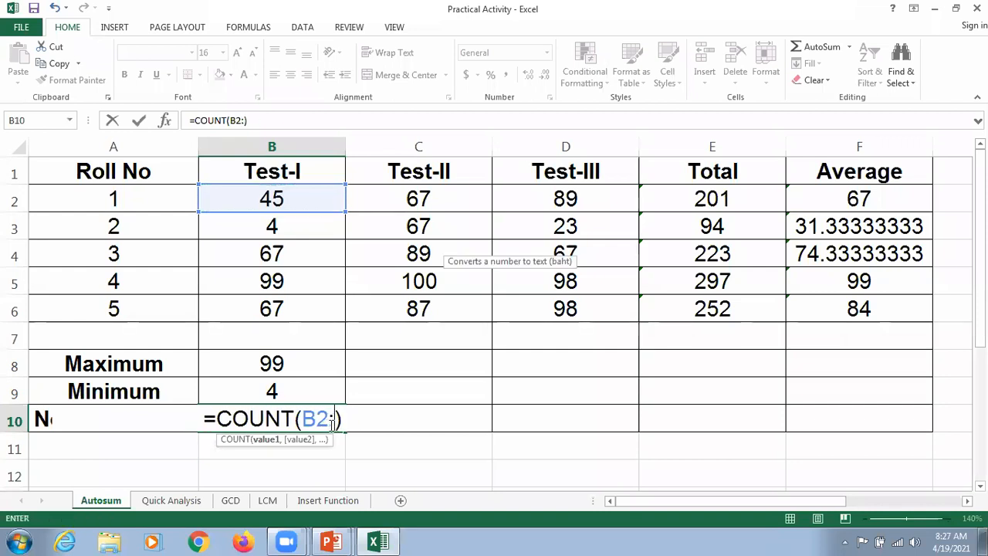
pyautogui.click(301, 317)
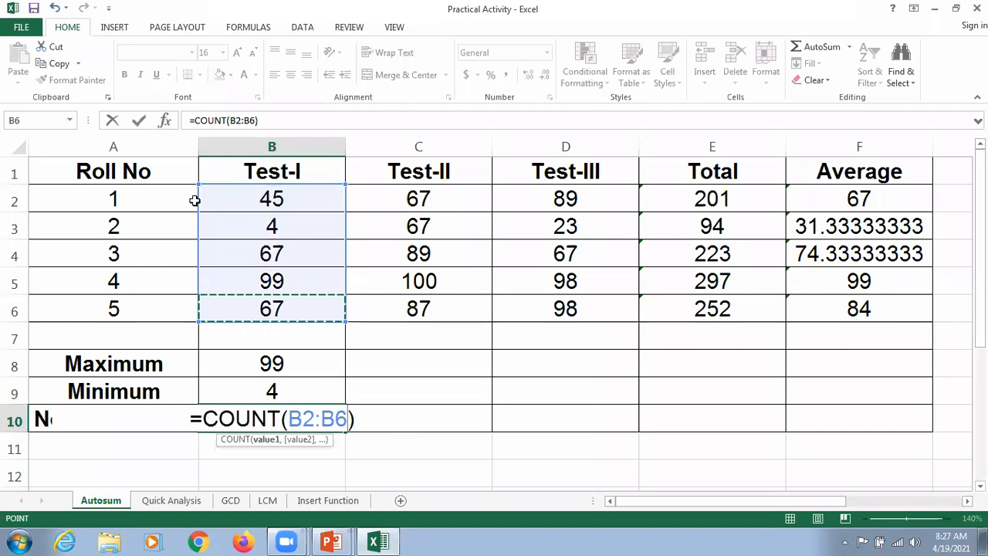
pyautogui.click(138, 123)
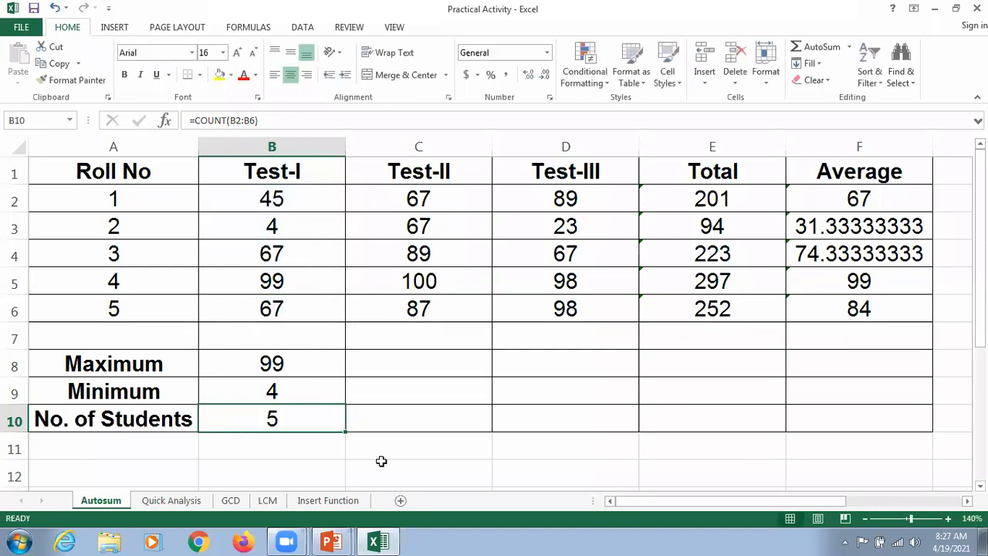
# Copy the Maximum, Minimum and No. of Students formulas from B8, B9 and B10 across their rows through column F
pyautogui.click(338, 374)
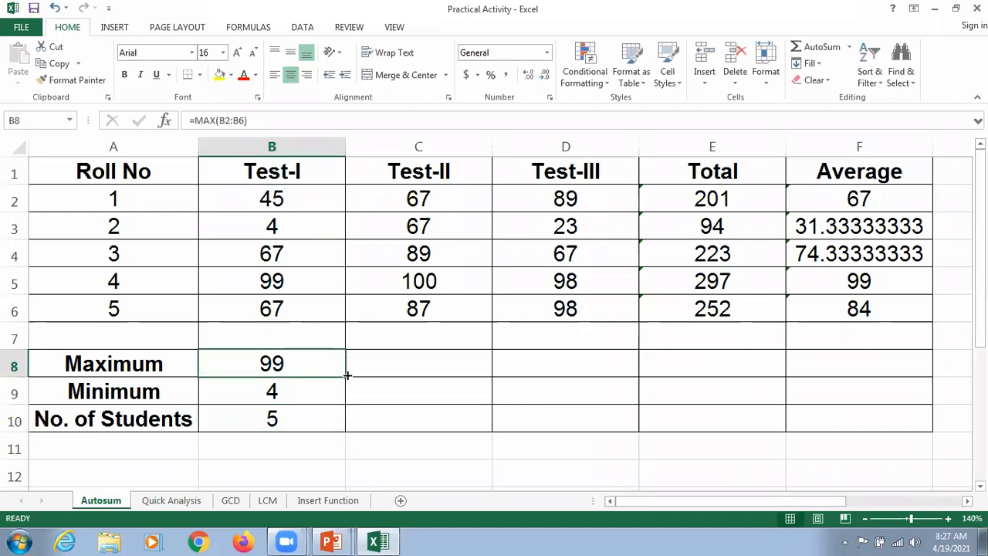
pyautogui.moveTo(345, 376); pyautogui.dragTo(872, 375)
pyautogui.moveTo(284, 398); pyautogui.dragTo(175, 405)
pyautogui.click(343, 400)
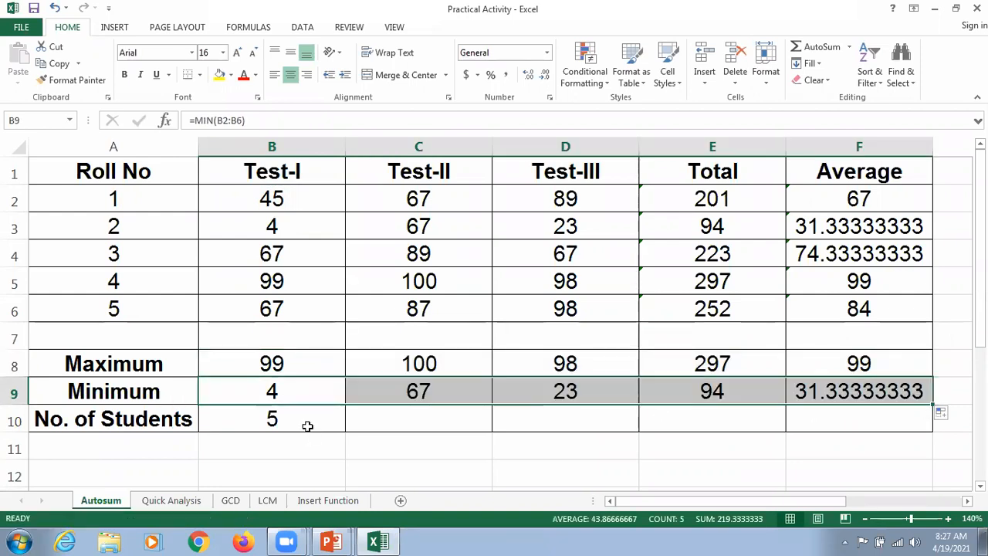
pyautogui.click(336, 431)
pyautogui.moveTo(428, 430); pyautogui.dragTo(834, 409)
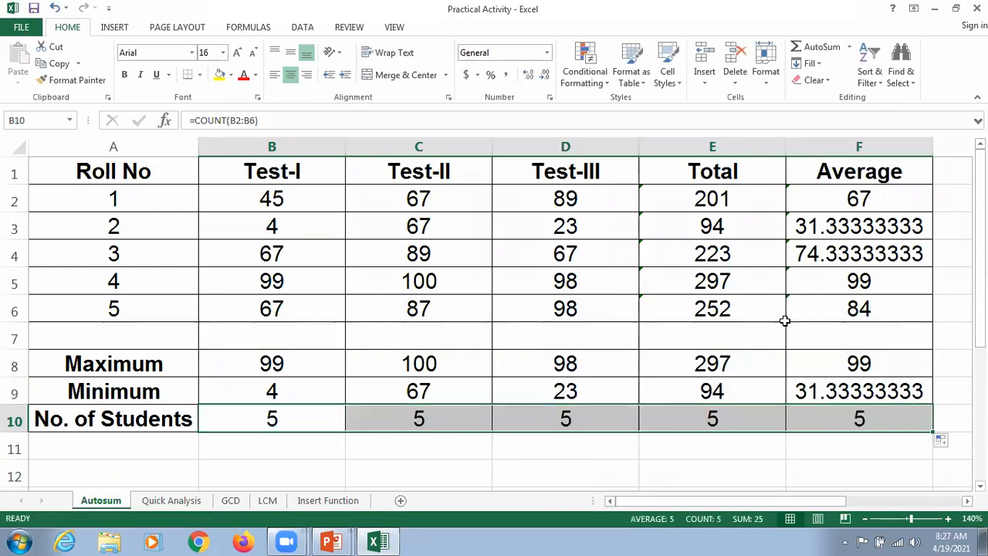
pyautogui.click(723, 316)
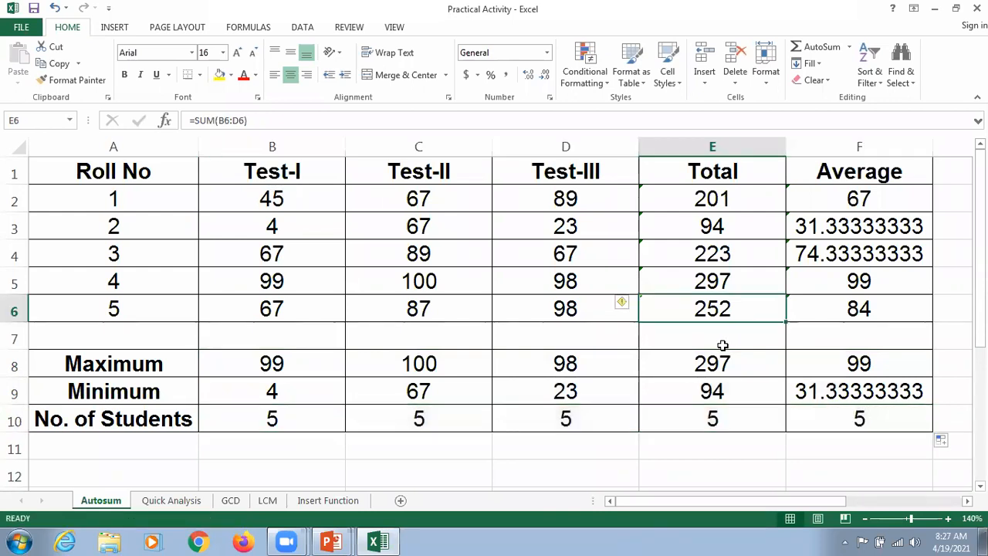
pyautogui.click(559, 454)
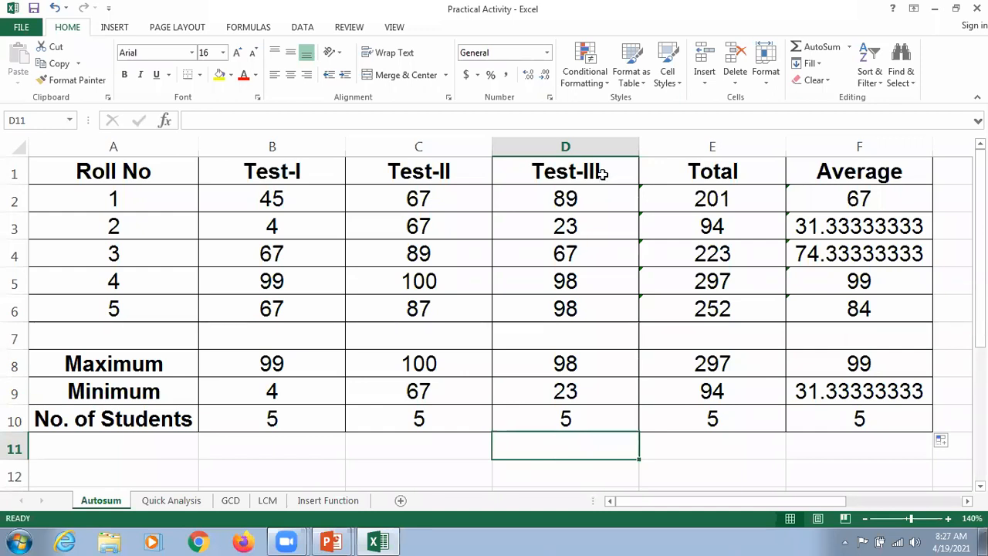
# Switch to the PowerPoint slide show and advance to the slide on AutoSum in the Function Library group
pyautogui.hotkey('alt', 'Tab')
pyautogui.hotkey('alt', 'Tab')
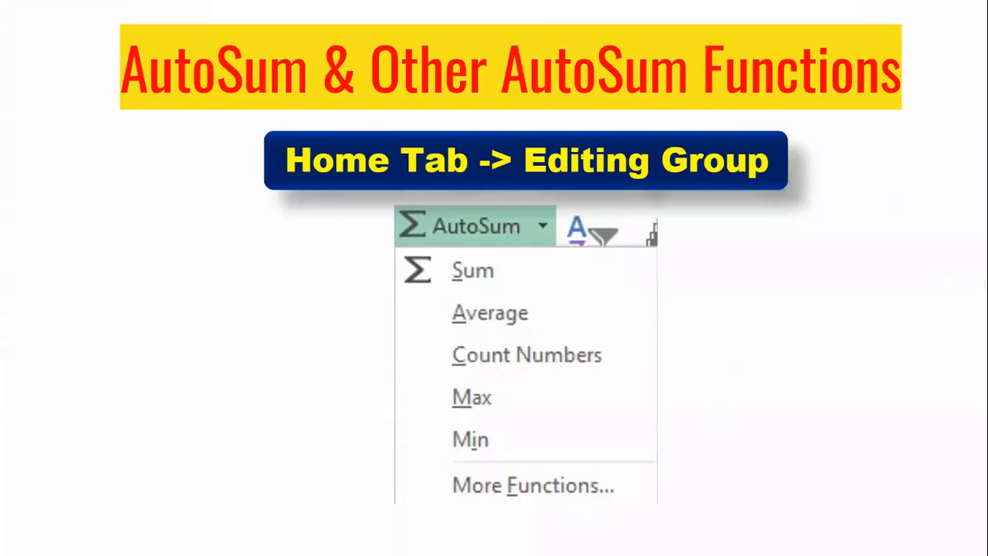
pyautogui.press('Right')
pyautogui.press('Right')
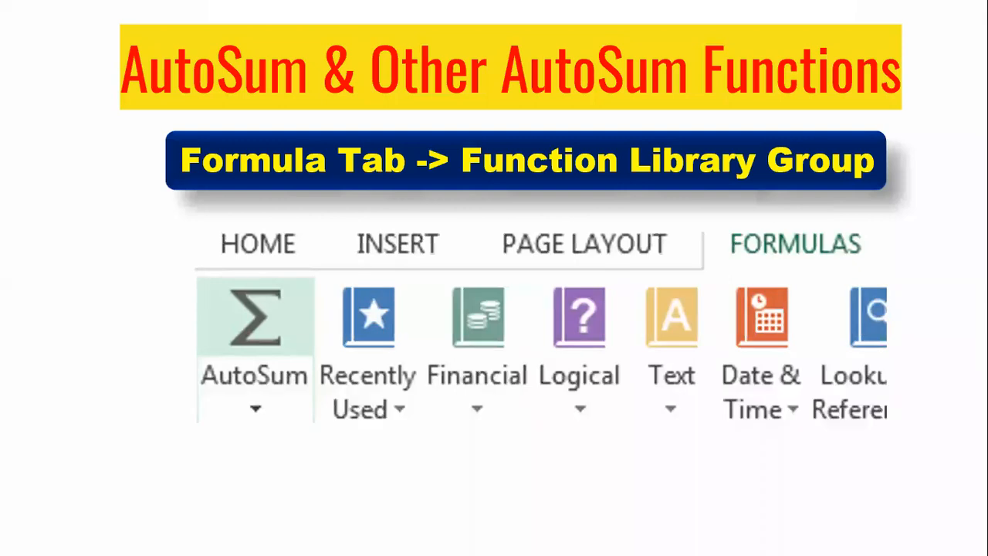
# Return to Excel to examine the AutoSum options in the Function Library, and switch back to the PowerPoint slide show
pyautogui.hotkey('alt', 'Tab')
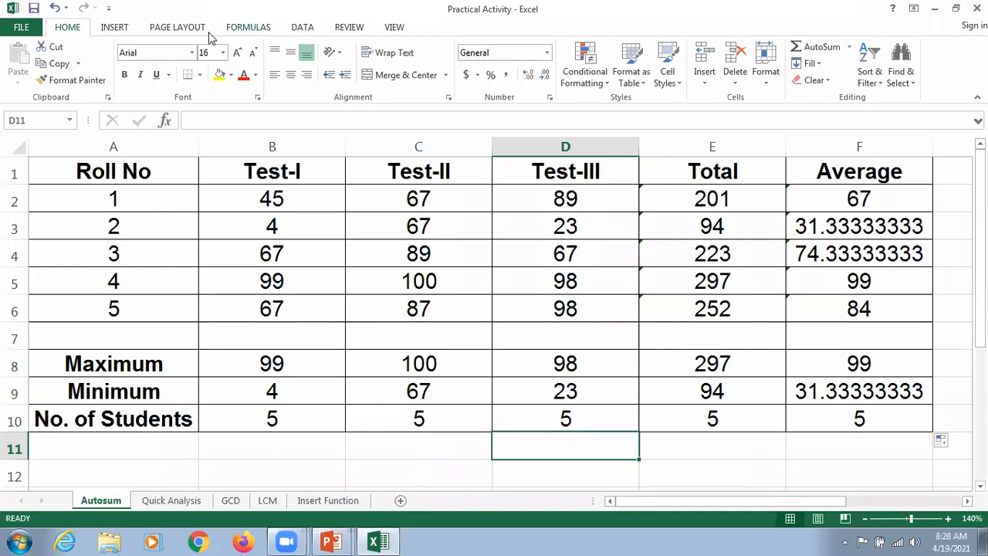
pyautogui.click(251, 27)
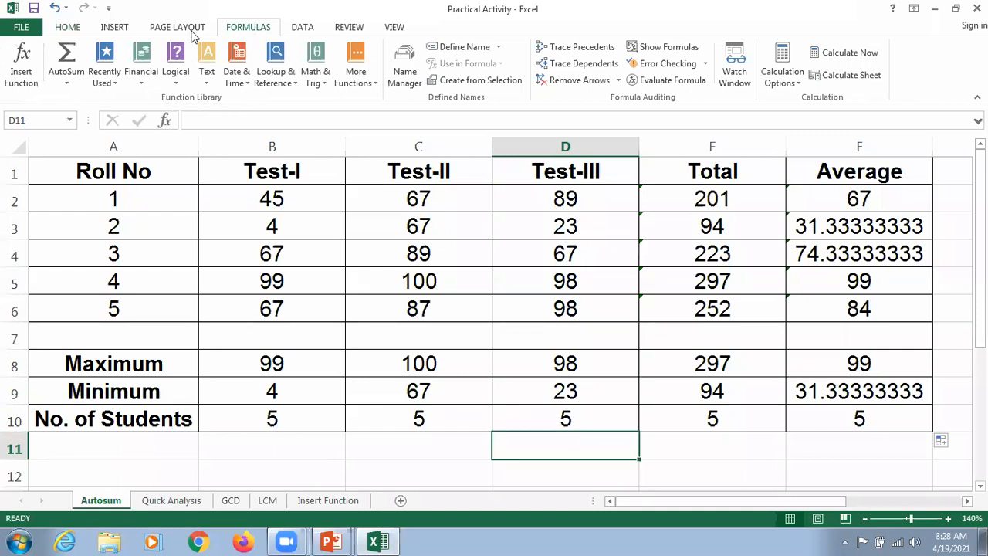
pyautogui.click(68, 83)
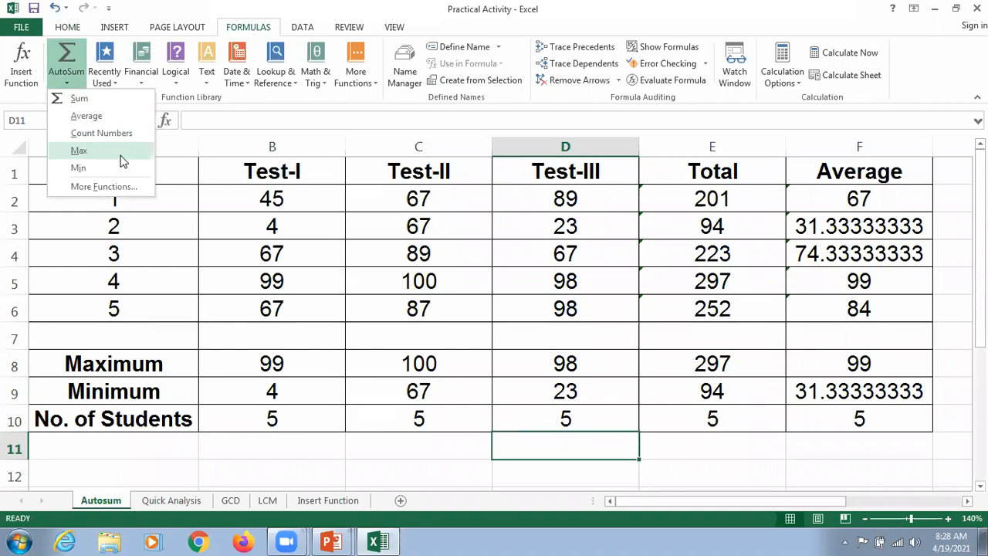
pyautogui.click(549, 442)
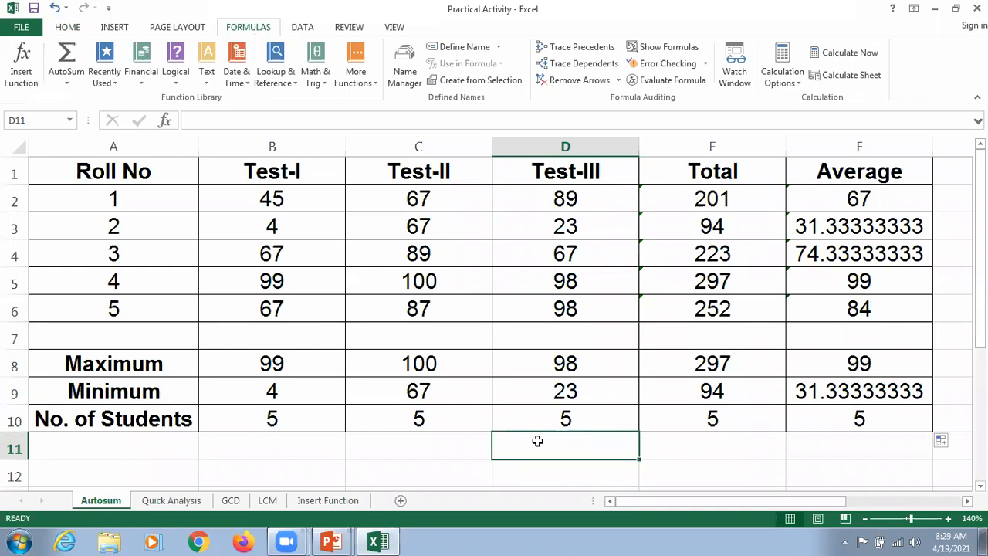
pyautogui.click(666, 33)
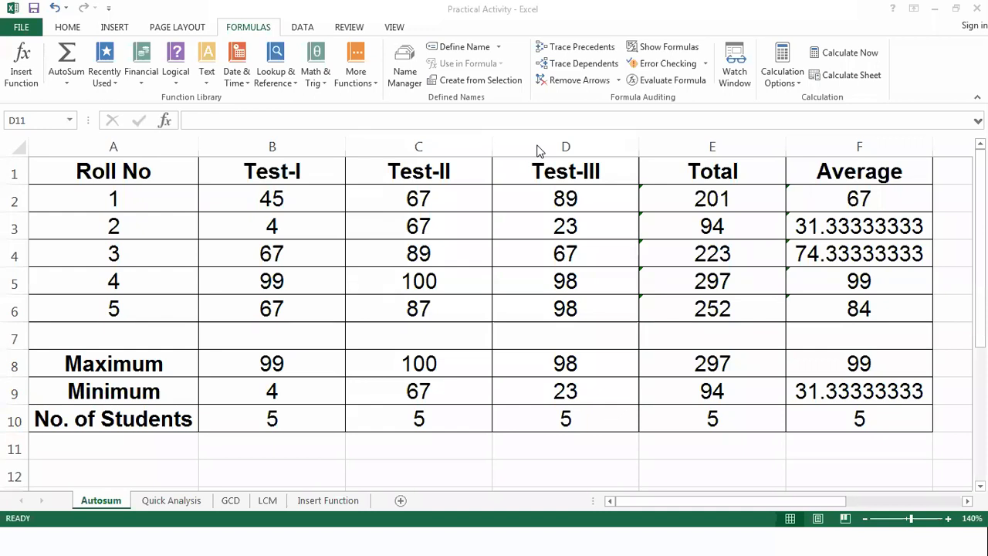
pyautogui.hotkey('alt', 'Tab')
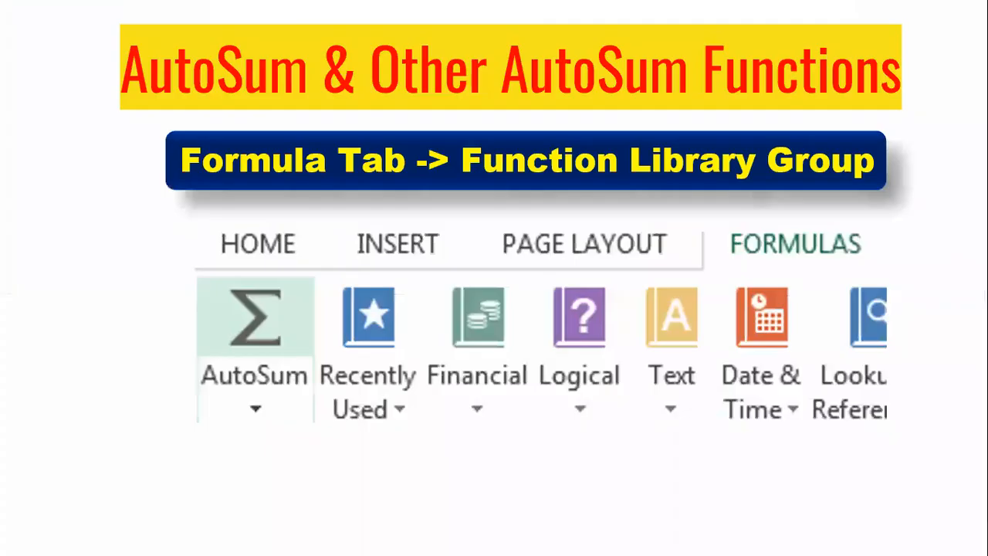
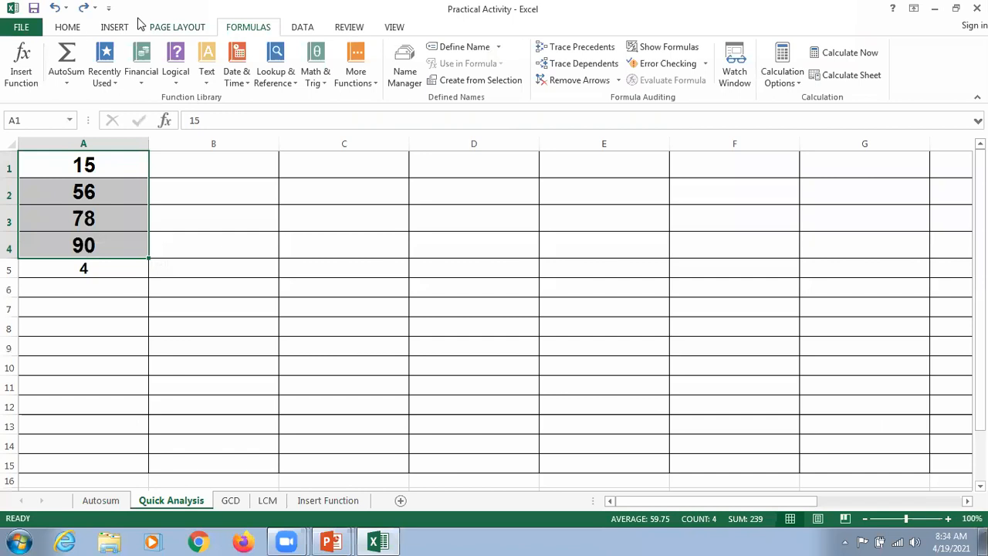
# Open the GCD worksheet with the Function Library commands displayed
pyautogui.click(67, 27)
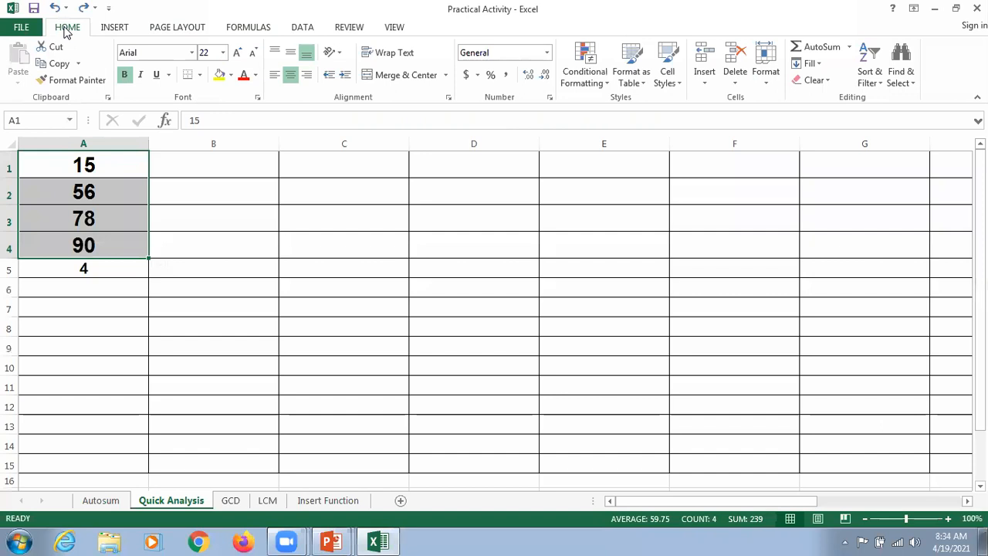
pyautogui.click(248, 29)
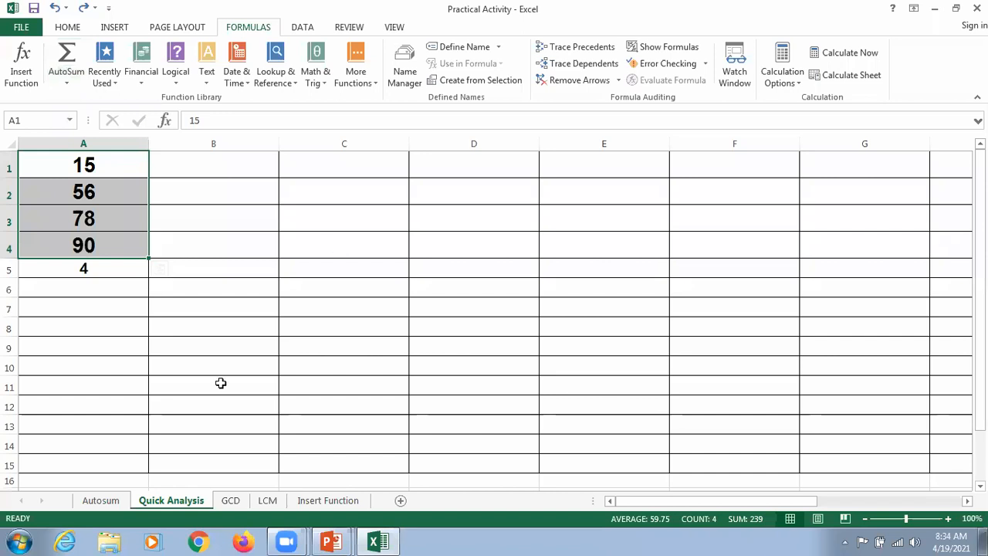
pyautogui.click(231, 501)
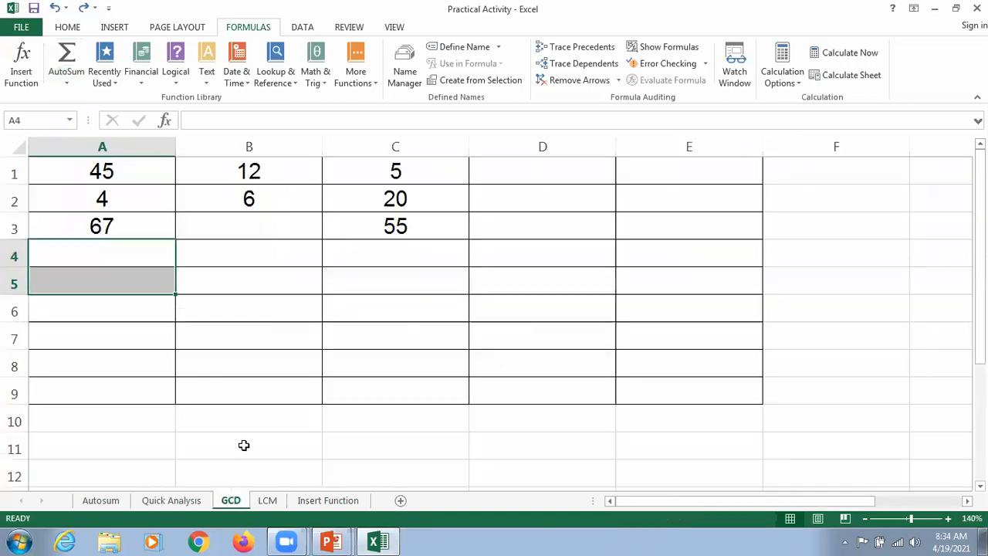
# Switch to the PowerPoint slide show, go through the Function Library slides to the GCD definition, and return to Excel
pyautogui.hotkey('alt', 'Tab')
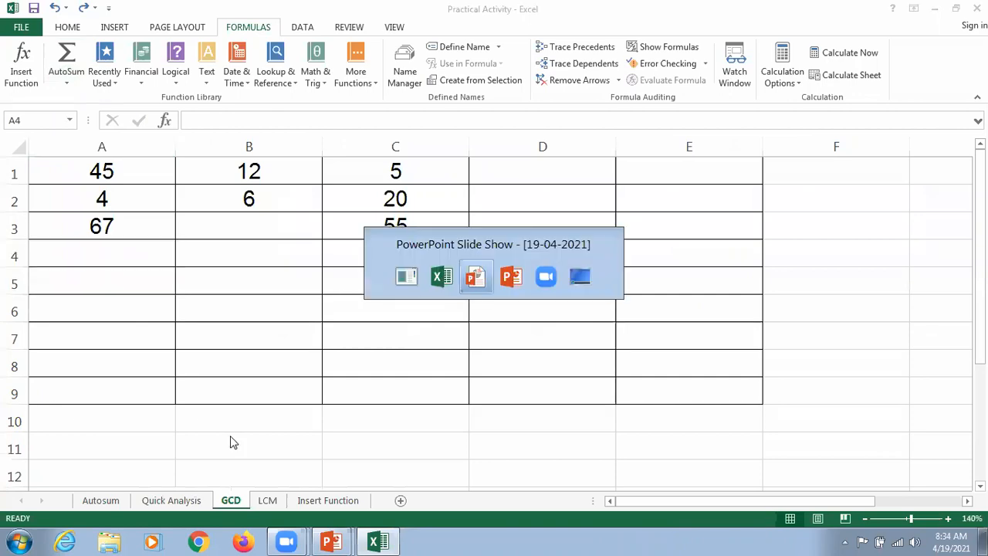
pyautogui.press('Left')
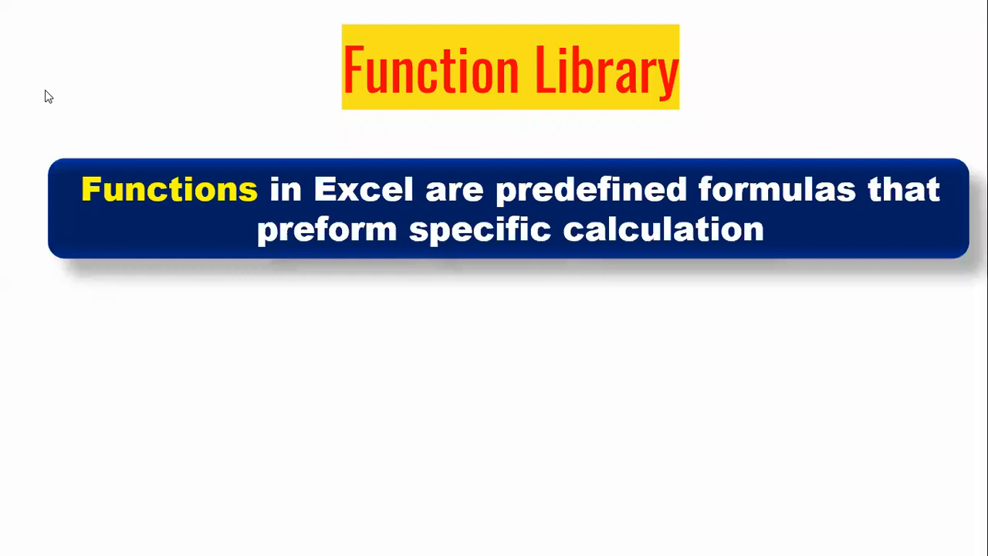
pyautogui.click(437, 372)
pyautogui.click(436, 371)
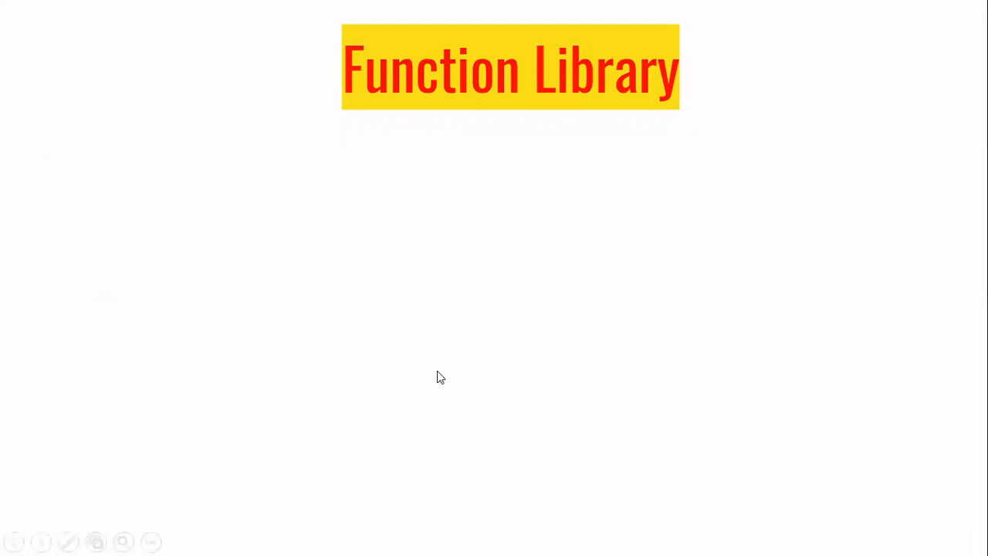
pyautogui.click(437, 371)
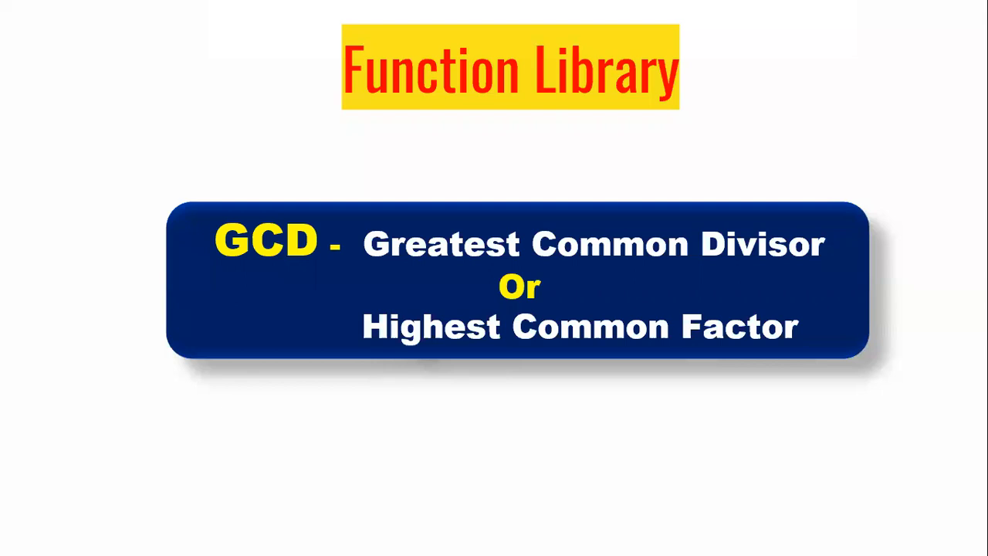
pyautogui.hotkey('alt', 'Tab')
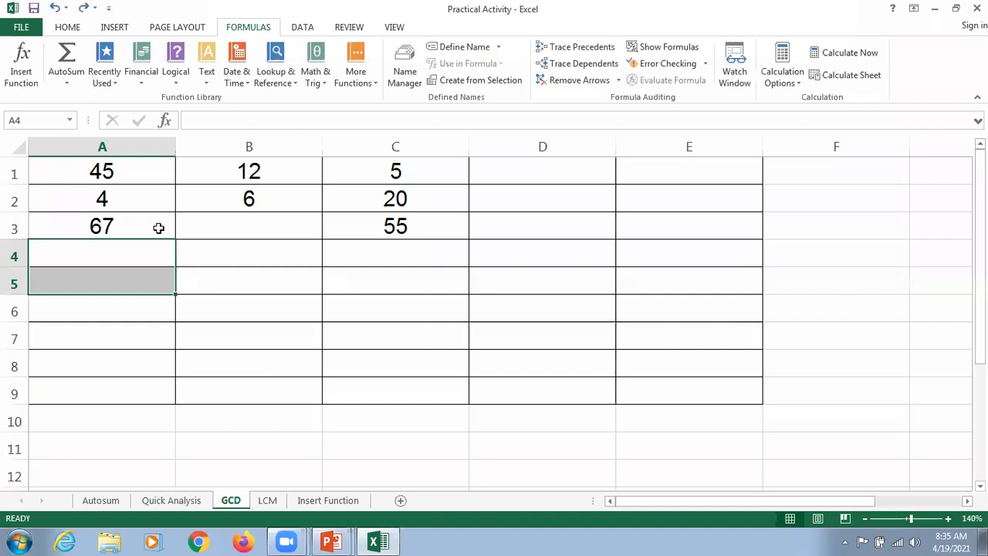
pyautogui.click(139, 174)
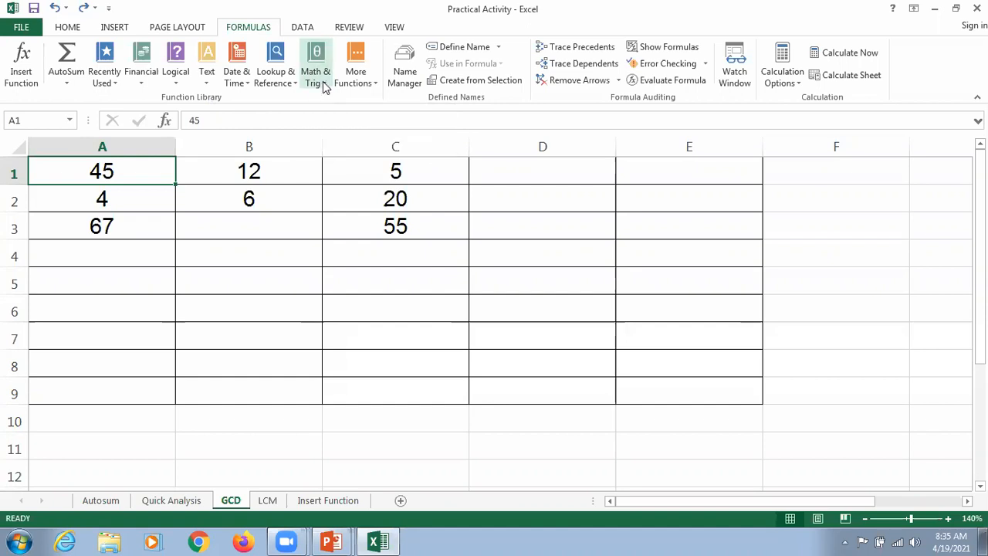
pyautogui.click(322, 83)
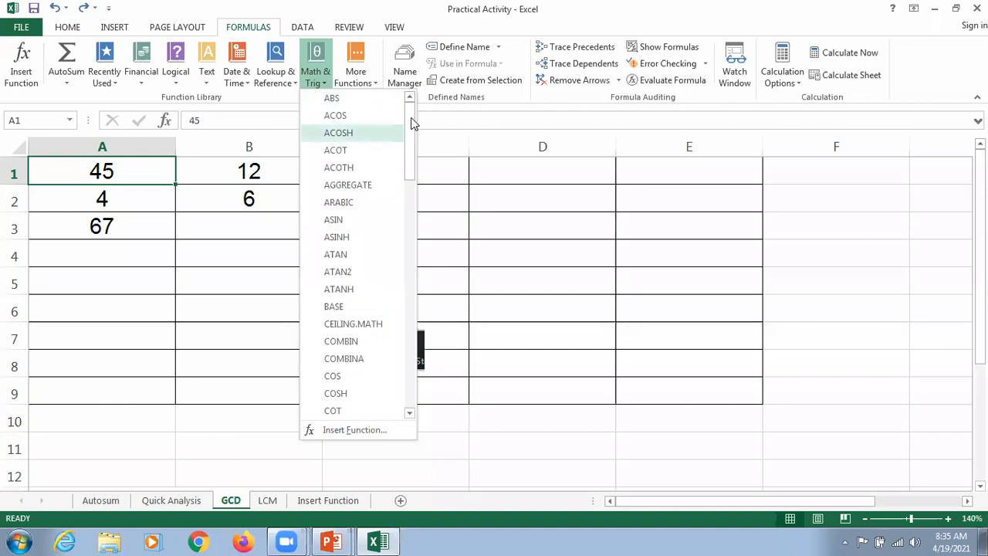
pyautogui.scroll(-4, 404, 174)
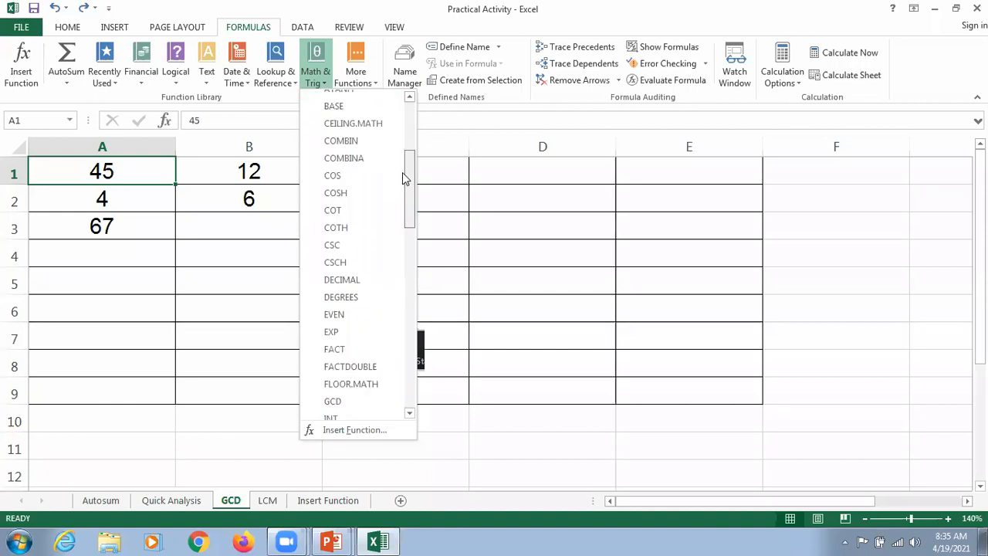
pyautogui.scroll(-2, 402, 176)
pyautogui.scroll(-2, 402, 185)
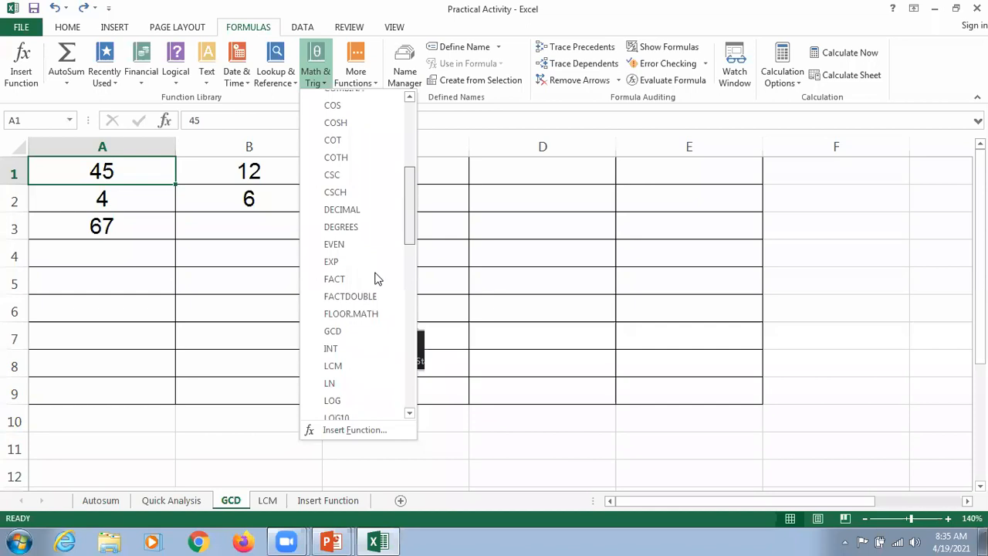
pyautogui.scroll(-1, 375, 317)
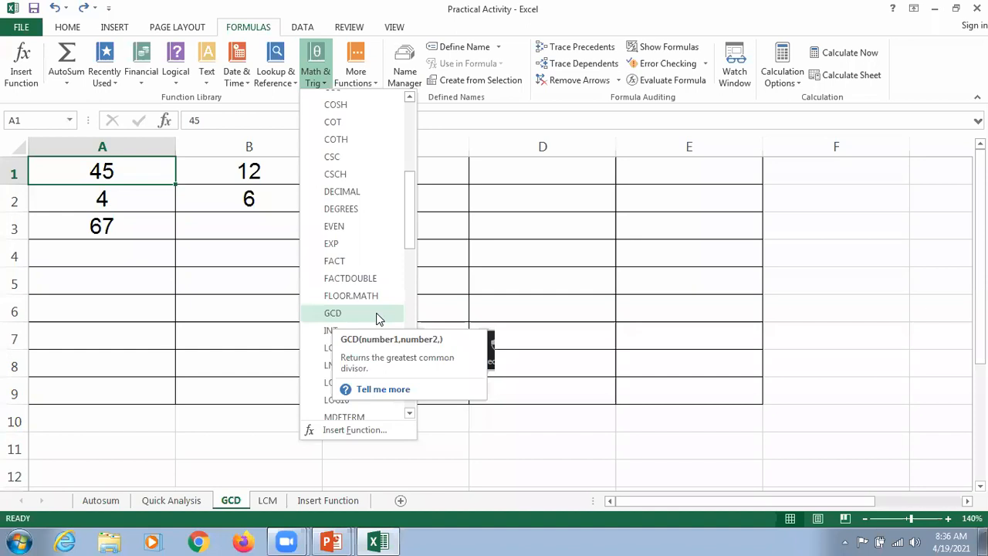
pyautogui.click(378, 319)
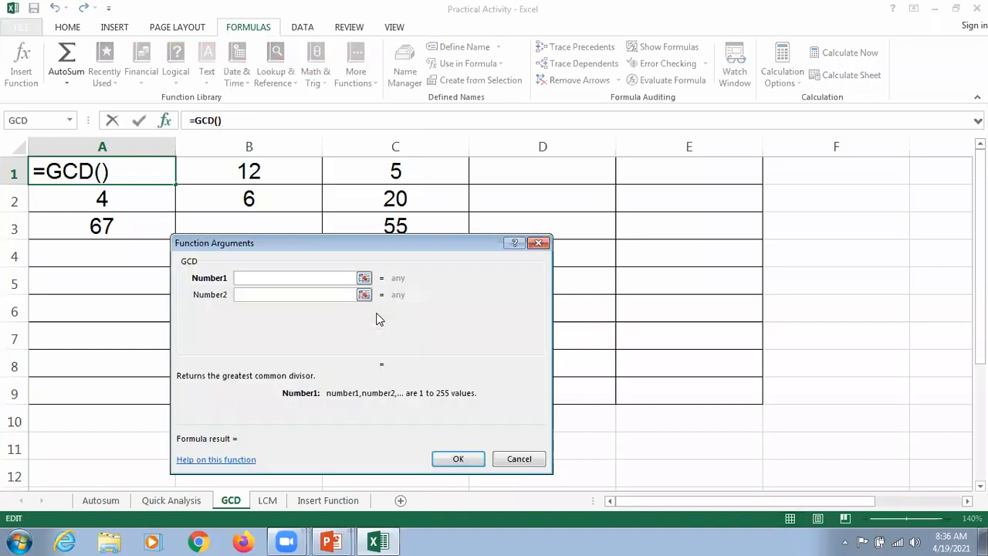
pyautogui.press('Escape')
# Insert the Math & Trig function GCD in cell A4, below the numbers in column A
pyautogui.click(98, 256)
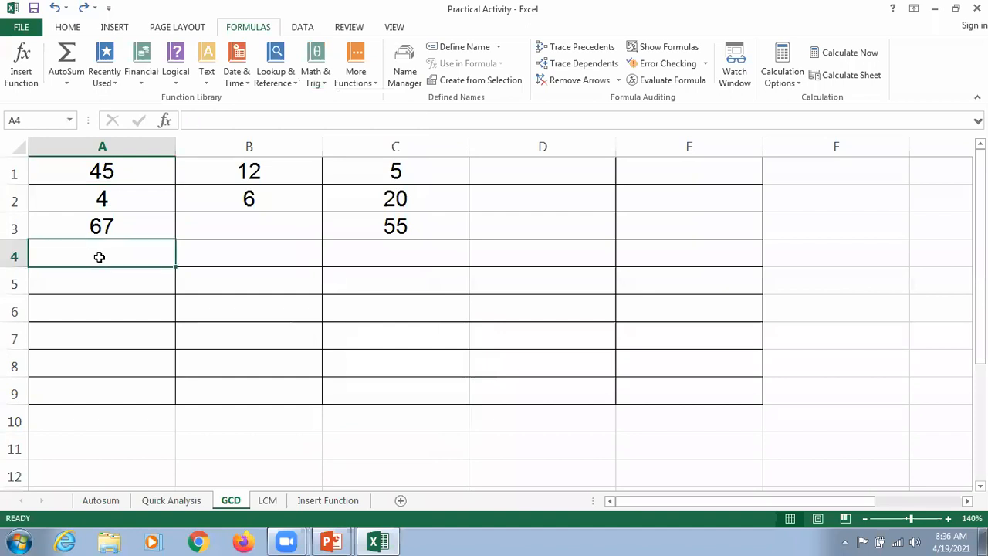
pyautogui.click(324, 87)
pyautogui.moveTo(411, 137); pyautogui.dragTo(409, 198)
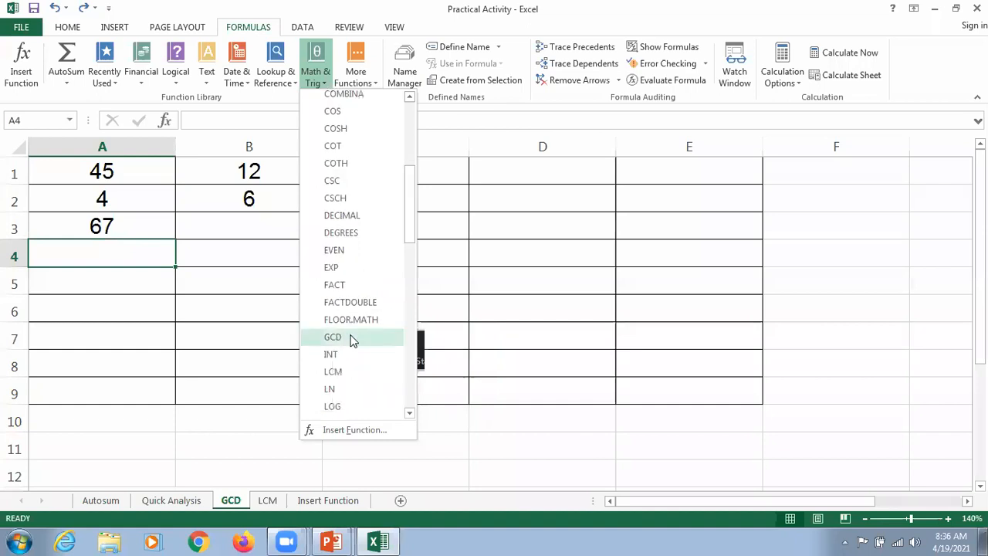
pyautogui.click(352, 340)
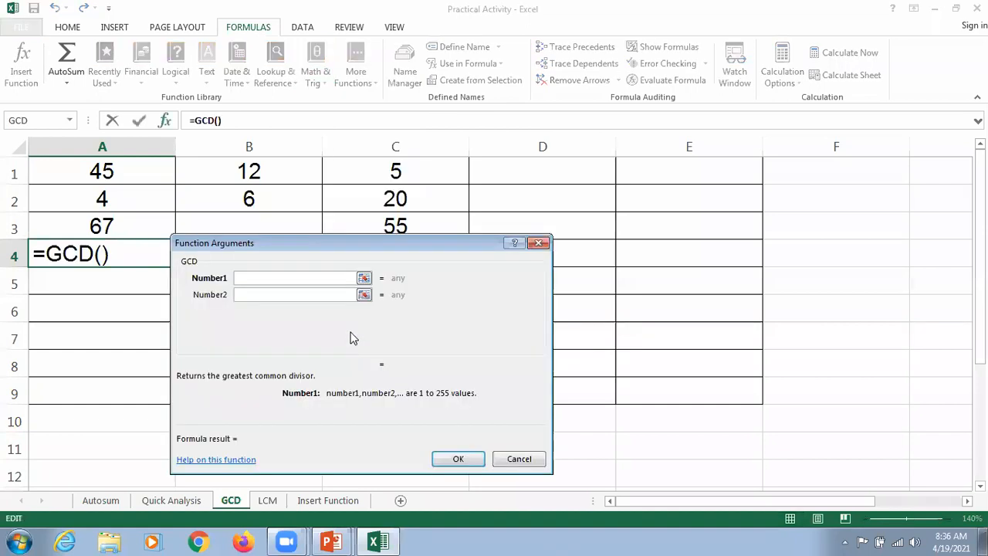
# Set the GCD arguments Number1, Number2 and Number3 to cells A1, A2 and A3, and apply the function in A4
pyautogui.click(364, 278)
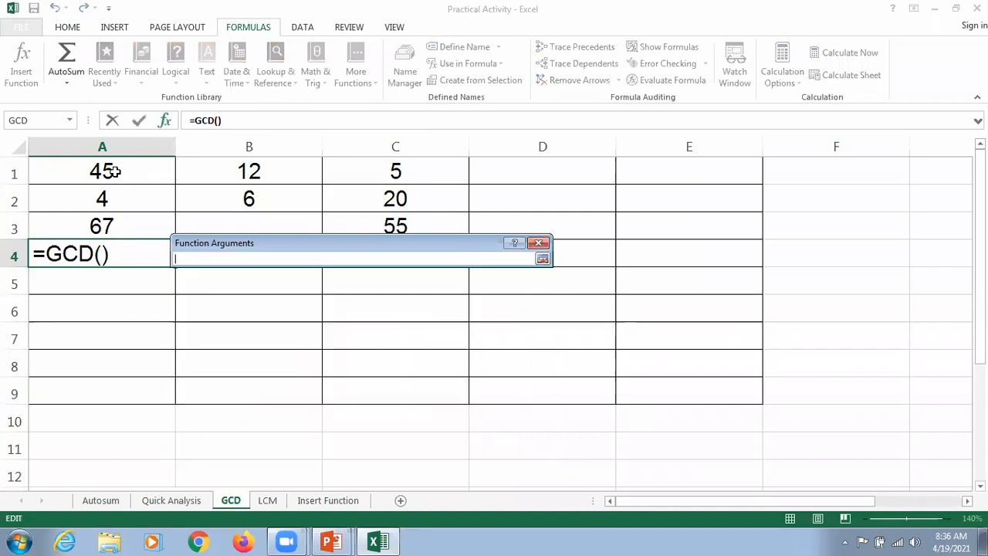
pyautogui.click(114, 171)
pyautogui.click(543, 260)
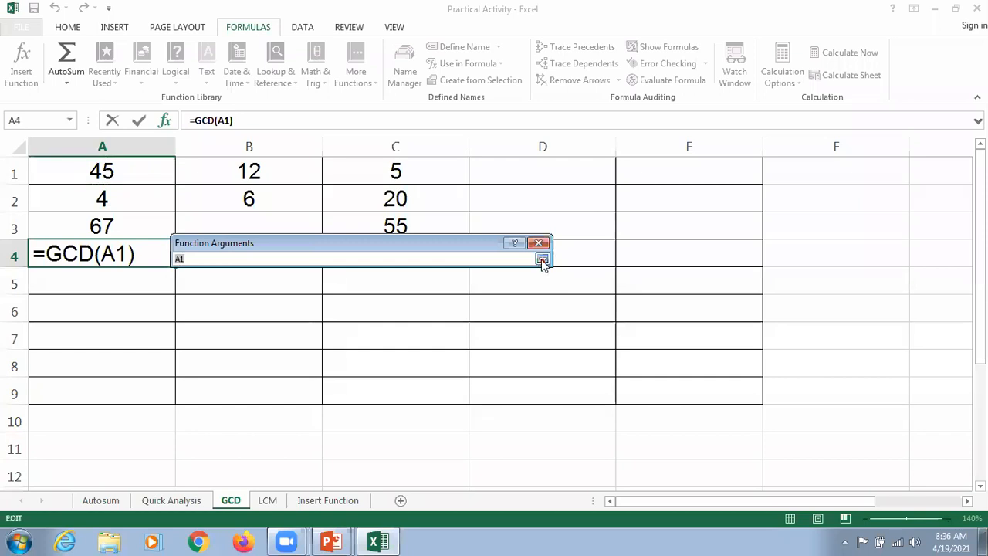
pyautogui.click(363, 296)
pyautogui.click(139, 198)
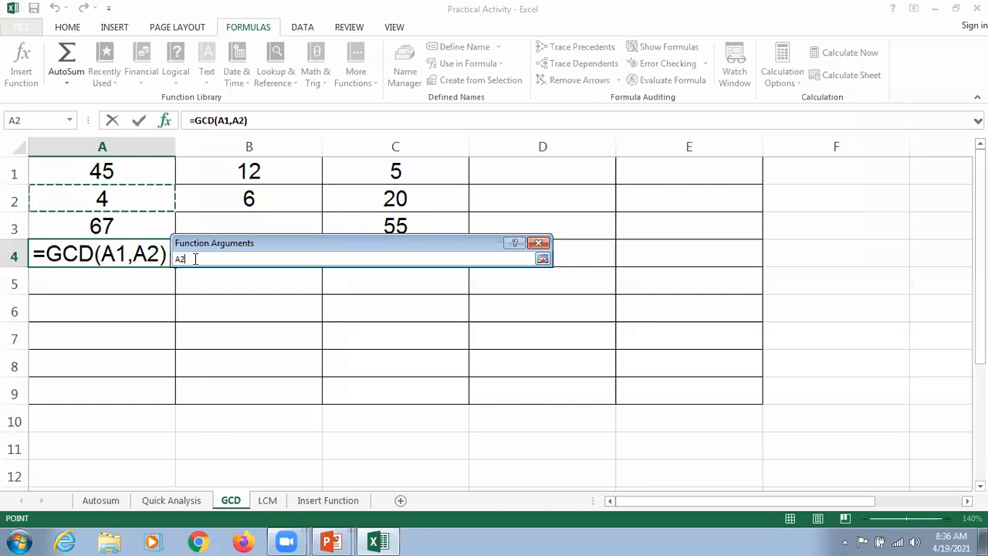
pyautogui.click(543, 258)
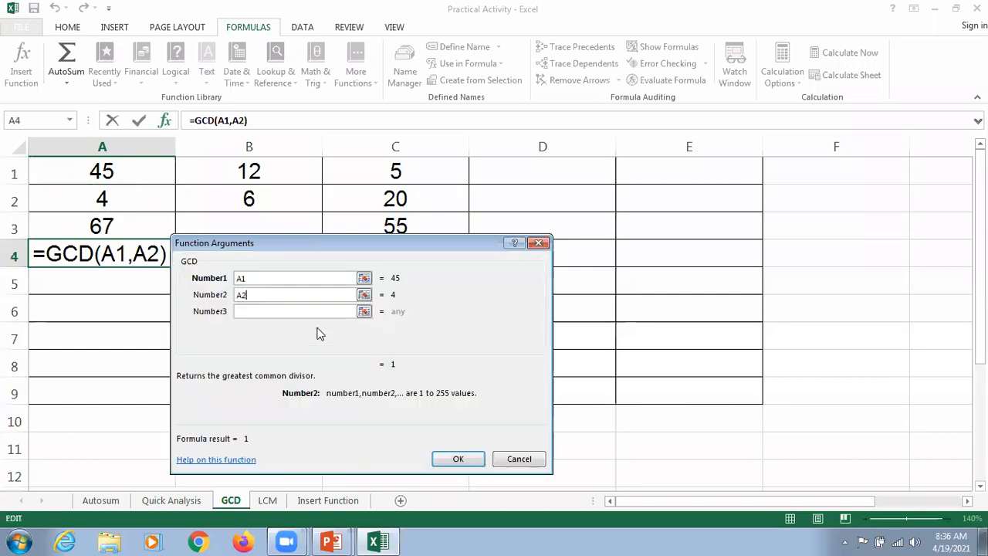
pyautogui.click(364, 311)
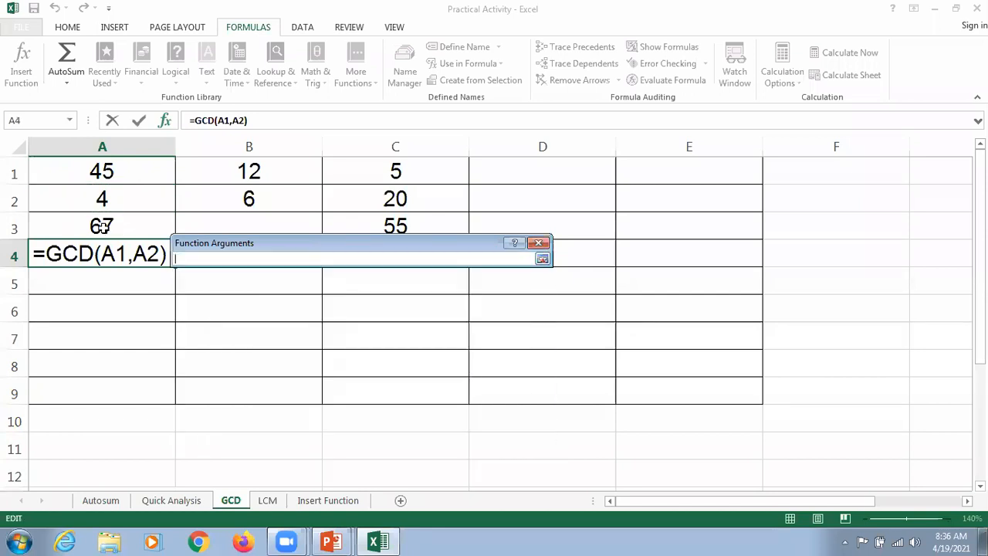
pyautogui.click(105, 229)
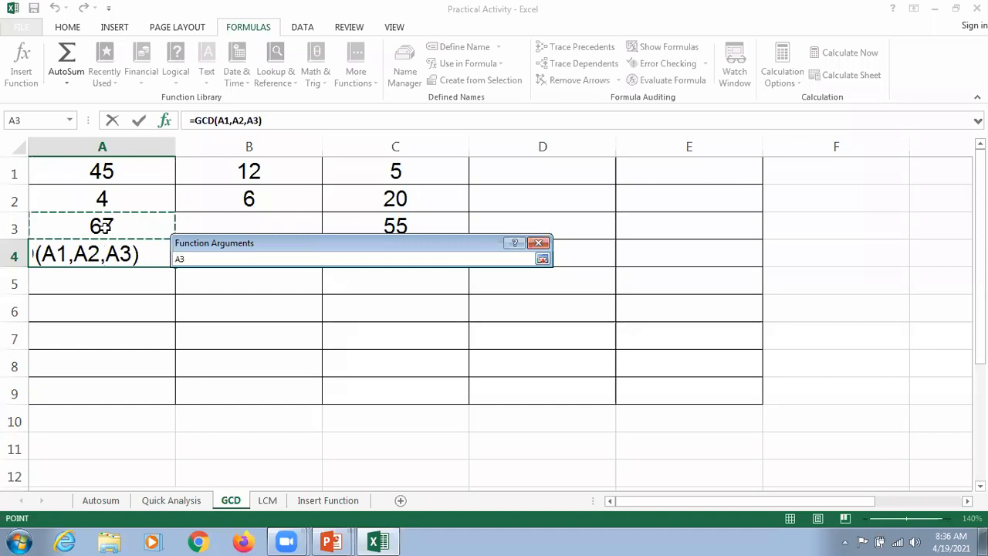
pyautogui.click(542, 260)
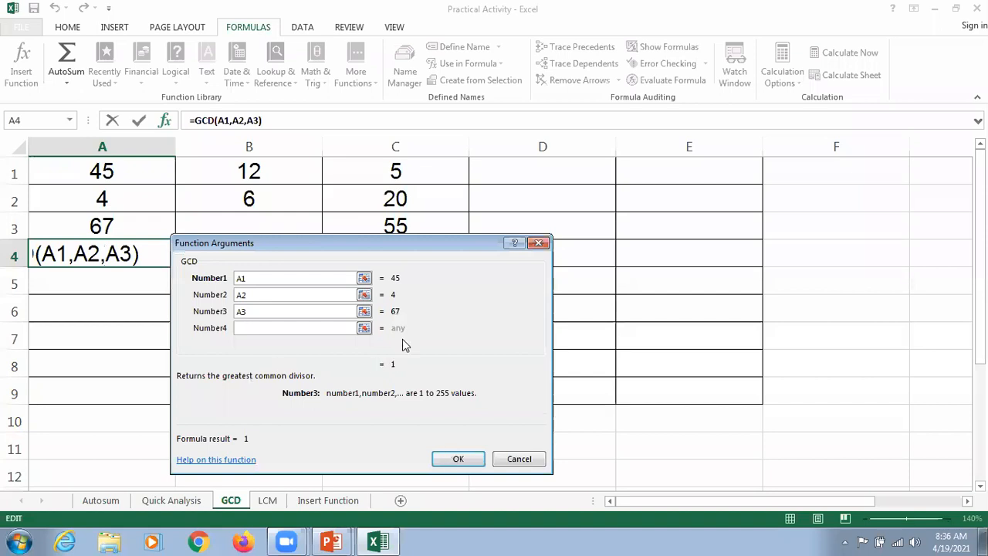
pyautogui.moveTo(190, 369); pyautogui.dragTo(216, 362)
pyautogui.moveTo(309, 372); pyautogui.dragTo(309, 351)
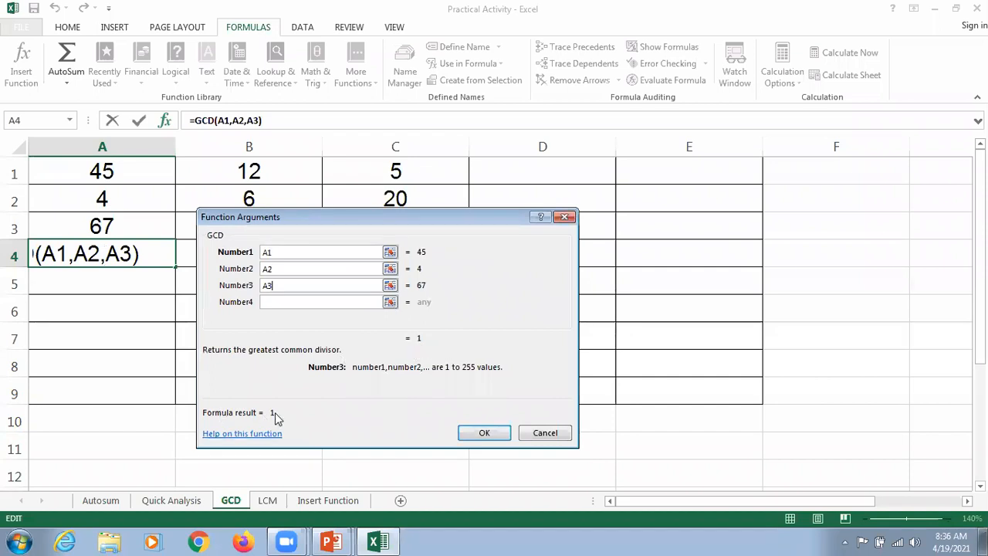
pyautogui.click(483, 433)
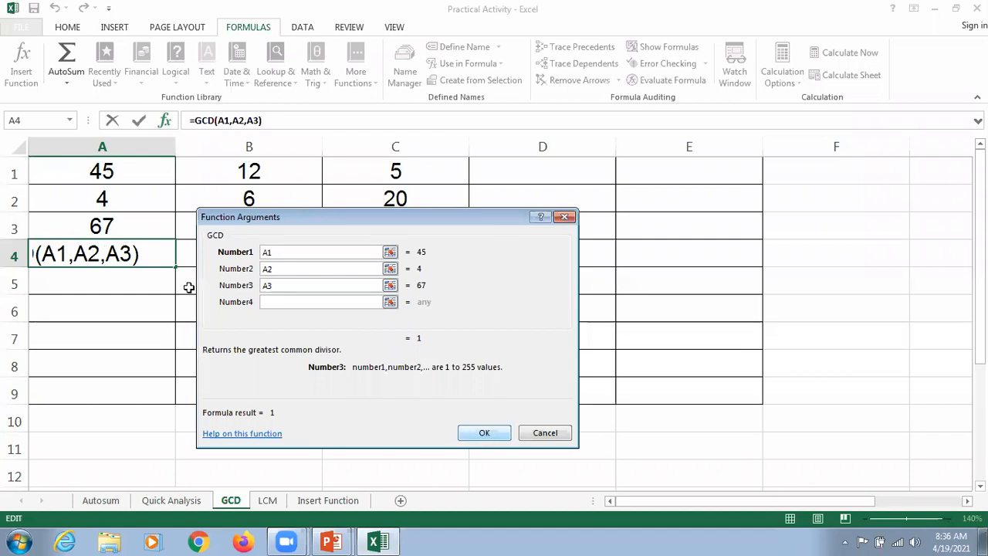
# Enter the formula =gcd(B1,B2) directly in cell B4, below the numbers in column B
pyautogui.click(234, 263)
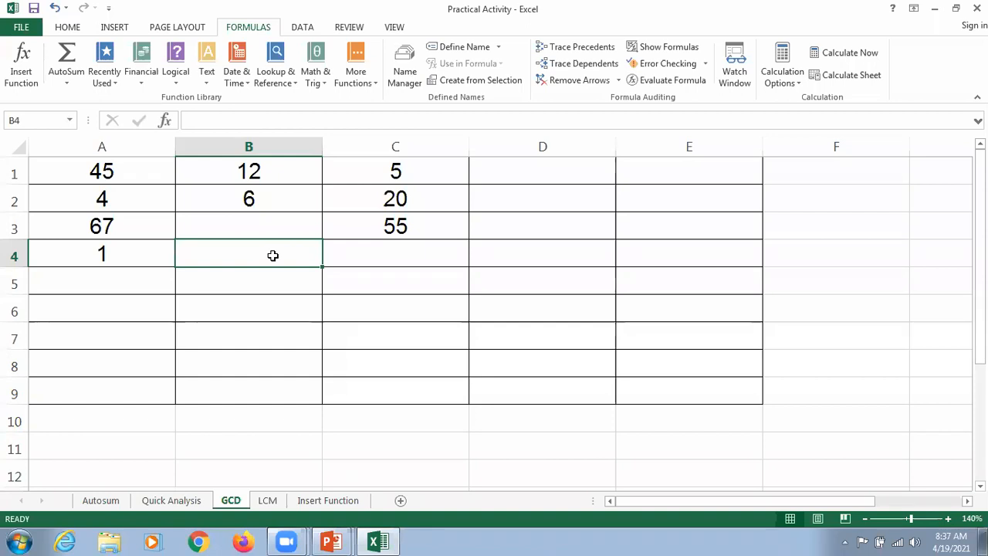
pyautogui.write('=')
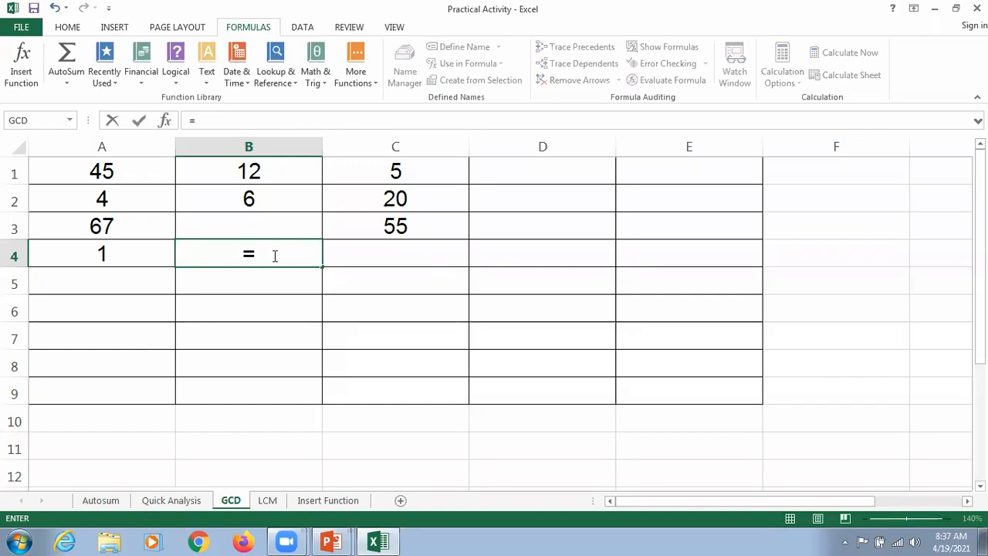
pyautogui.write('gcd(')
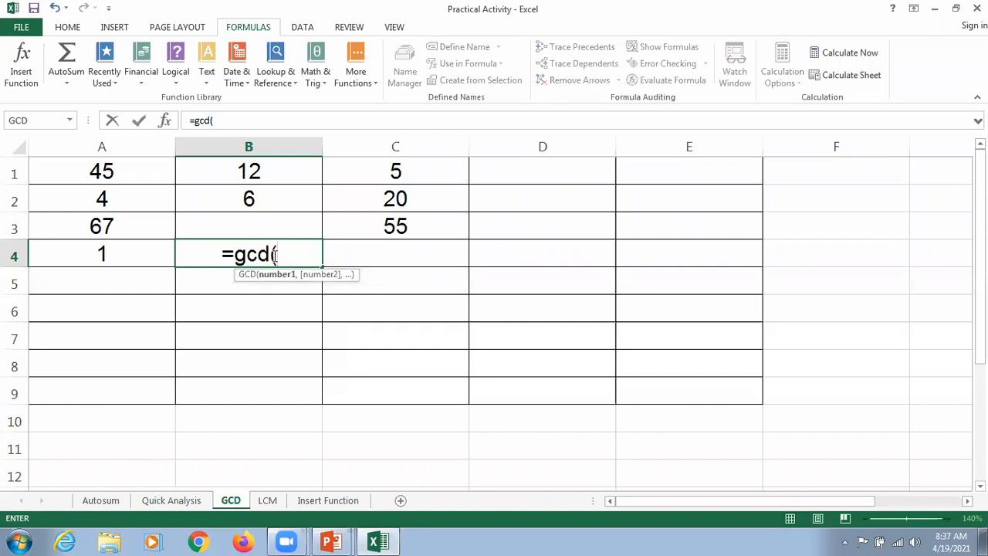
pyautogui.click(284, 172)
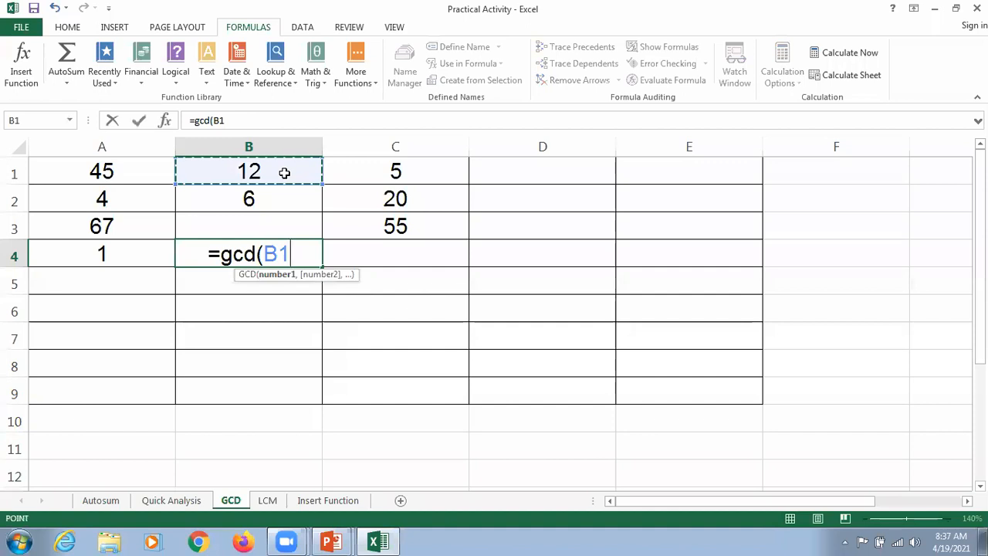
pyautogui.write(',')
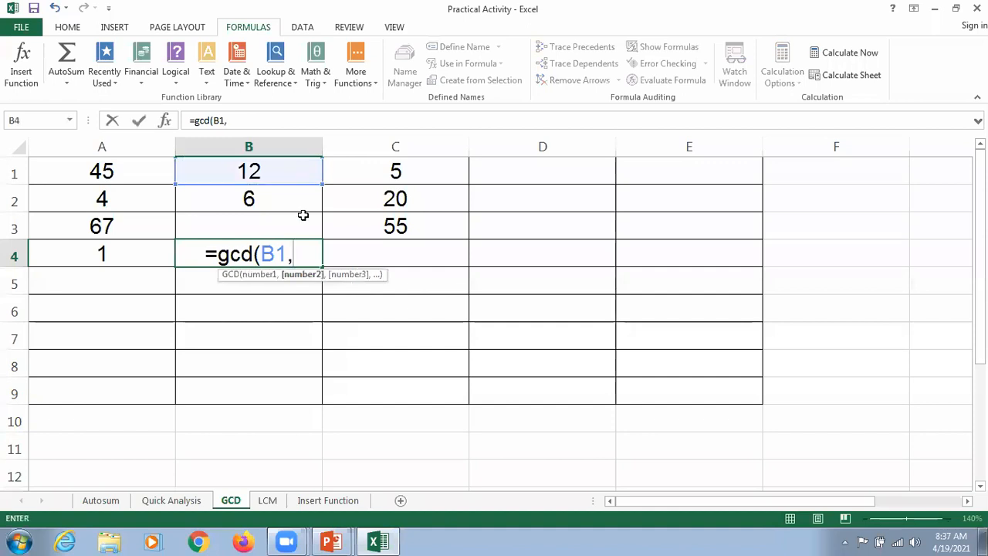
pyautogui.click(294, 197)
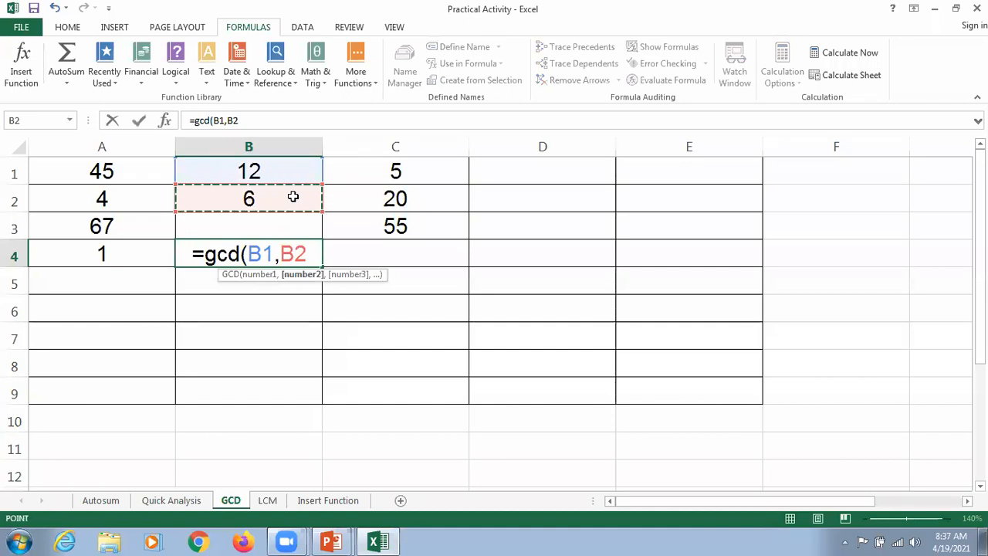
pyautogui.write(')')
pyautogui.hotkey('ctrl', 'Return')
pyautogui.press('Return')
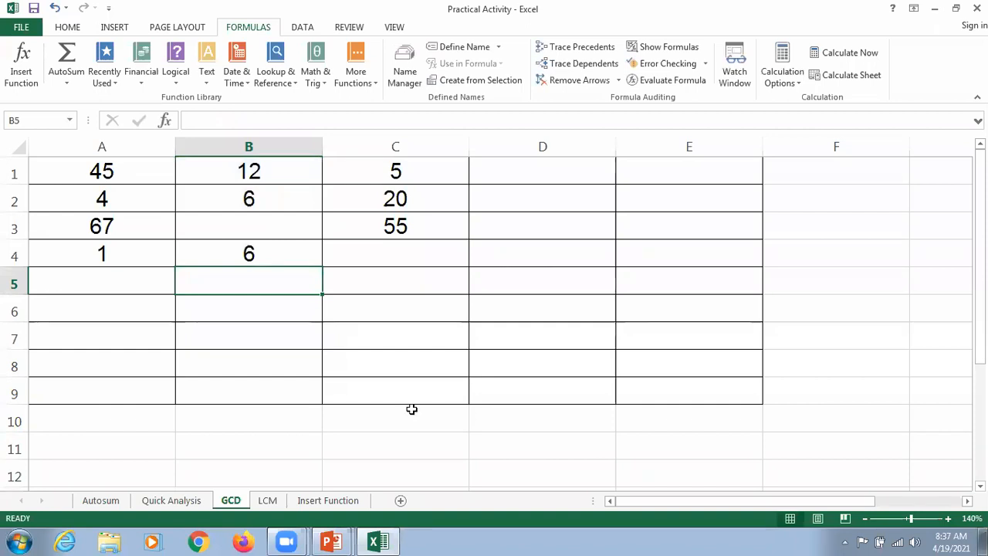
# Switch between the PowerPoint slide show and Excel, and insert the Math & Trig function LCM in cell A4 of the LCM worksheet
pyautogui.hotkey('alt', 'Tab')
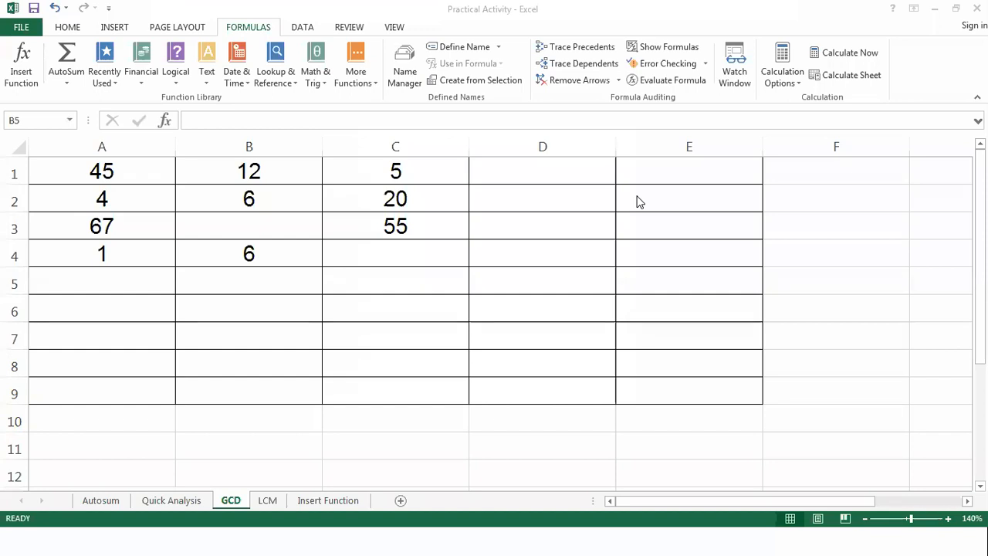
pyautogui.click(399, 260)
pyautogui.click(391, 255)
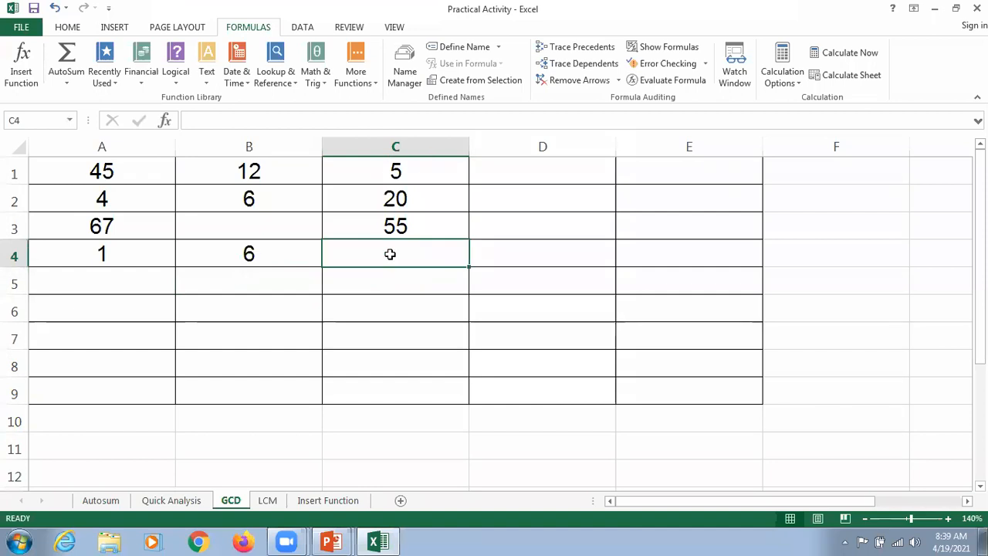
pyautogui.click(267, 501)
pyautogui.click(121, 249)
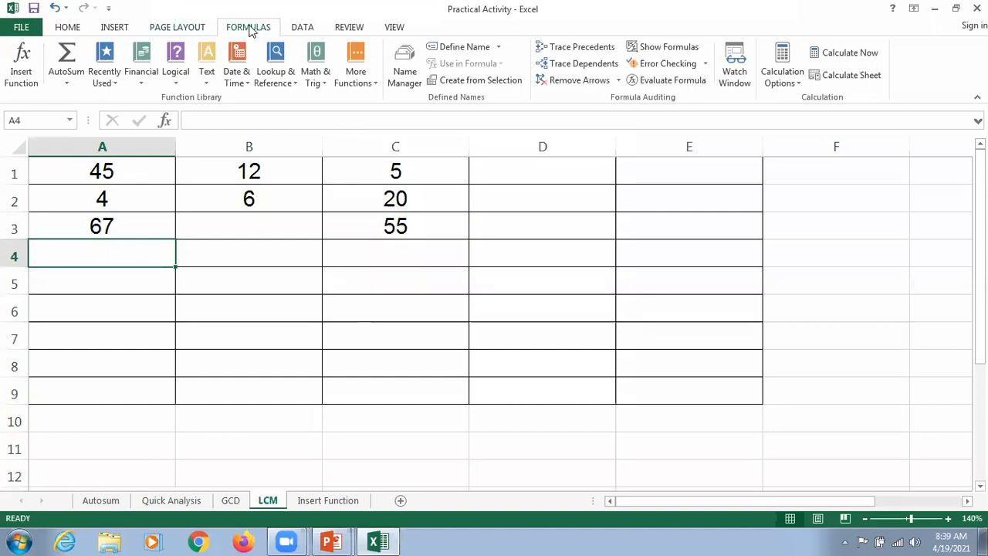
pyautogui.click(325, 83)
pyautogui.moveTo(410, 137); pyautogui.dragTo(408, 214)
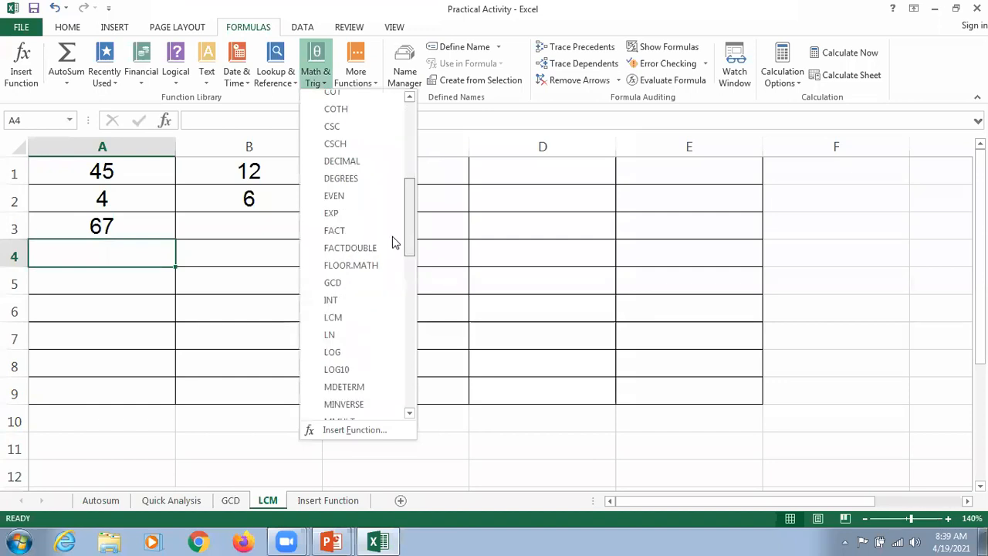
pyautogui.scroll(-1, 363, 270)
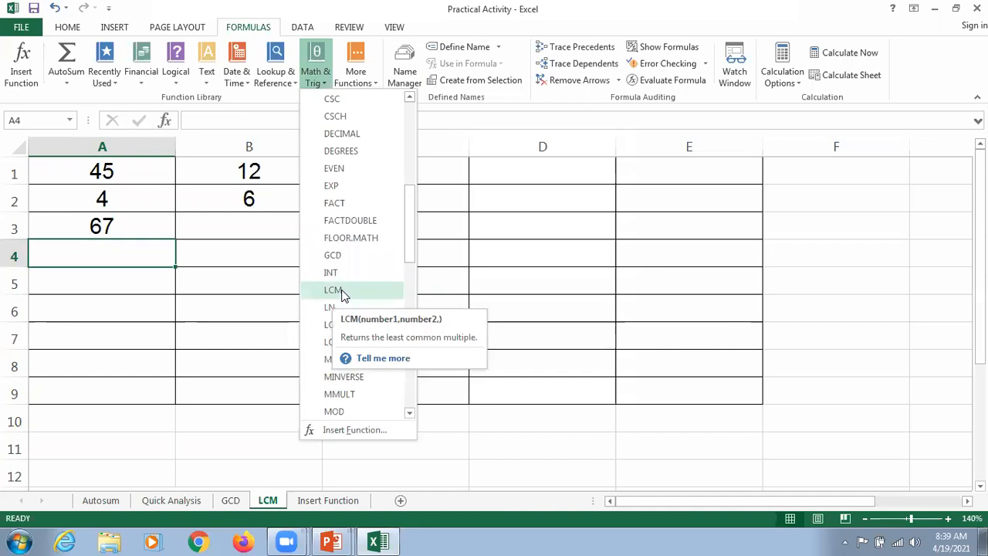
pyautogui.click(334, 289)
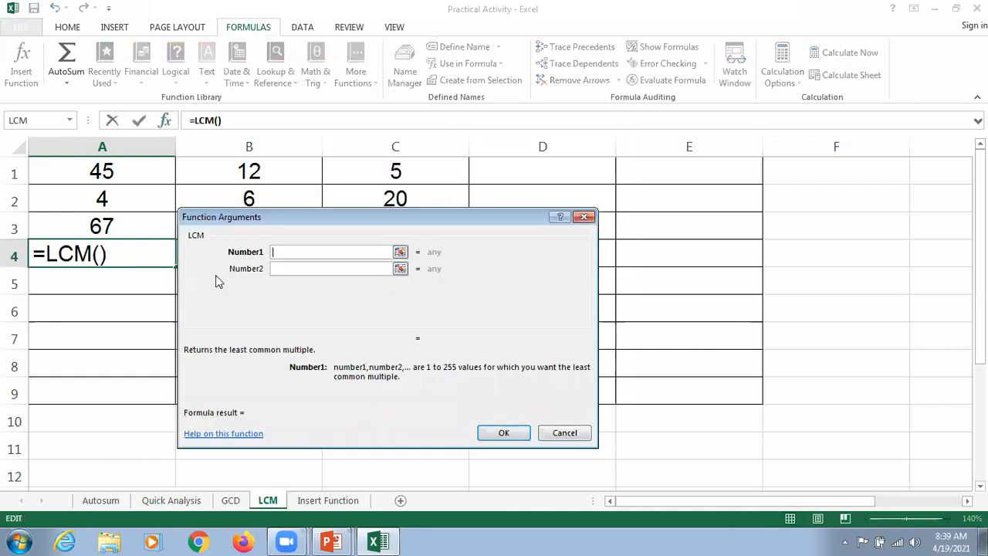
# Set the LCM arguments Number1, Number2 and Number3 to cells A1, A2 and A3, and apply the function in A4
pyautogui.click(400, 252)
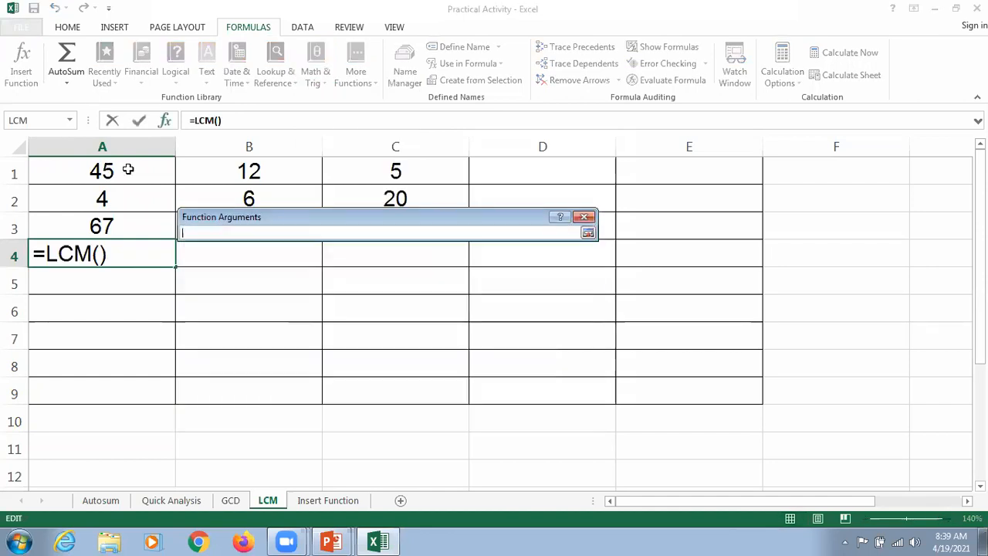
pyautogui.click(124, 167)
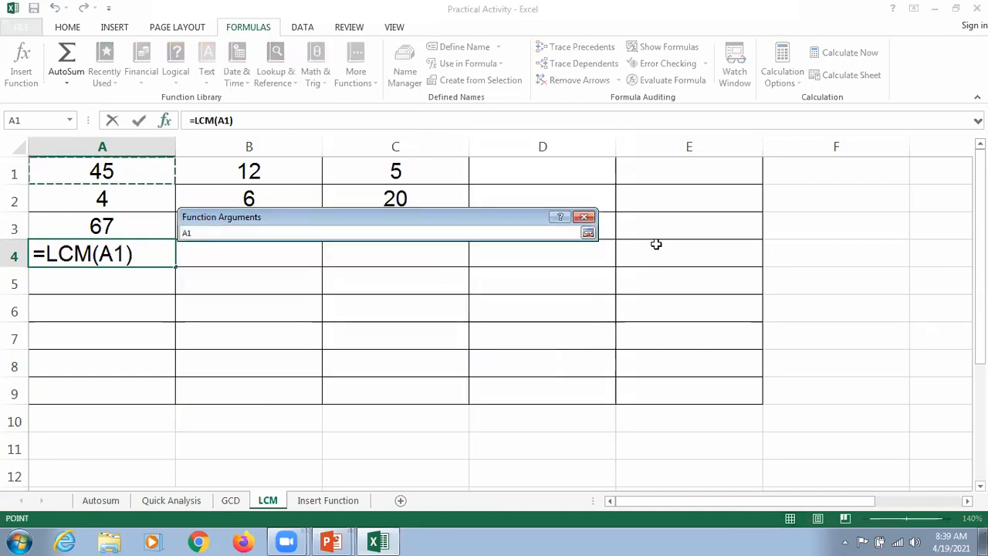
pyautogui.click(399, 269)
pyautogui.click(148, 200)
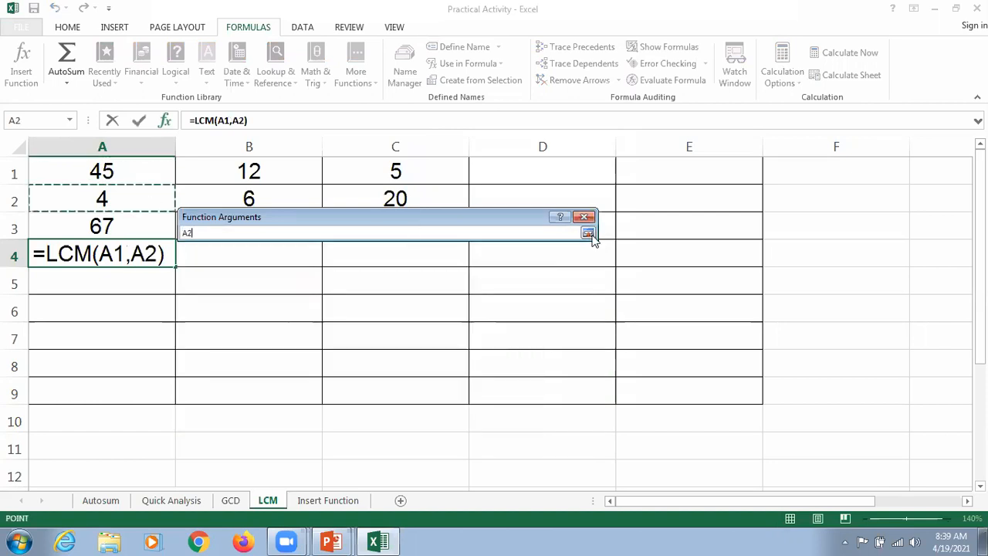
pyautogui.press('Return')
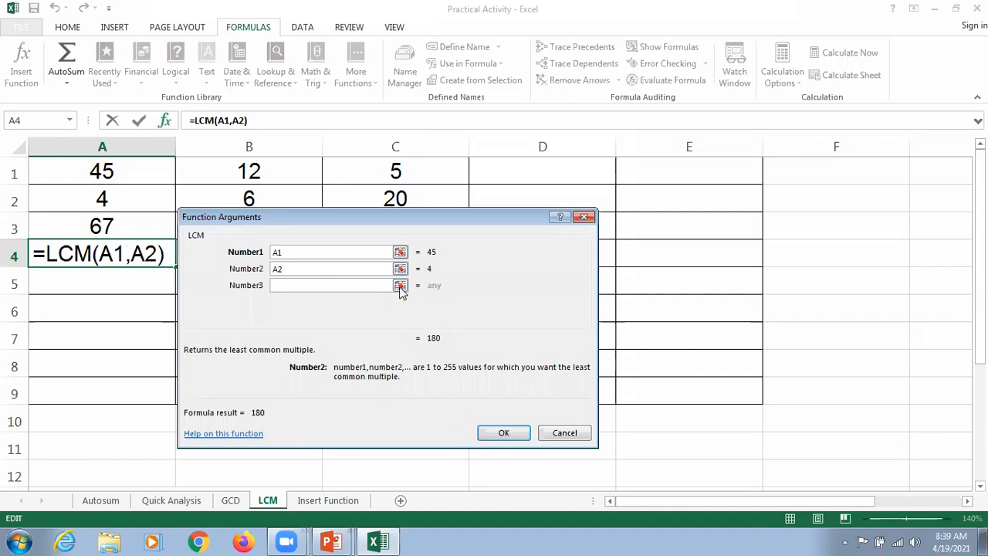
pyautogui.click(400, 286)
pyautogui.click(154, 226)
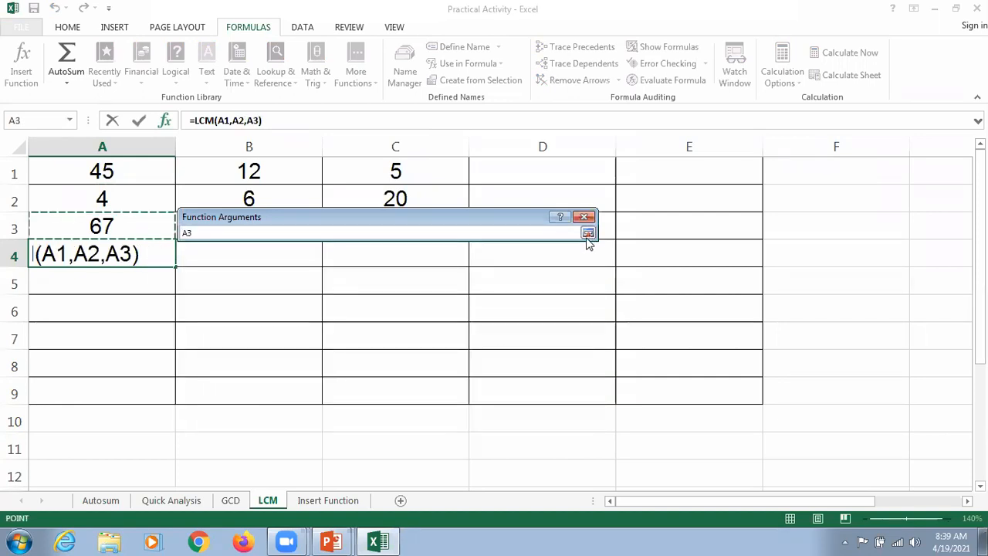
pyautogui.click(588, 233)
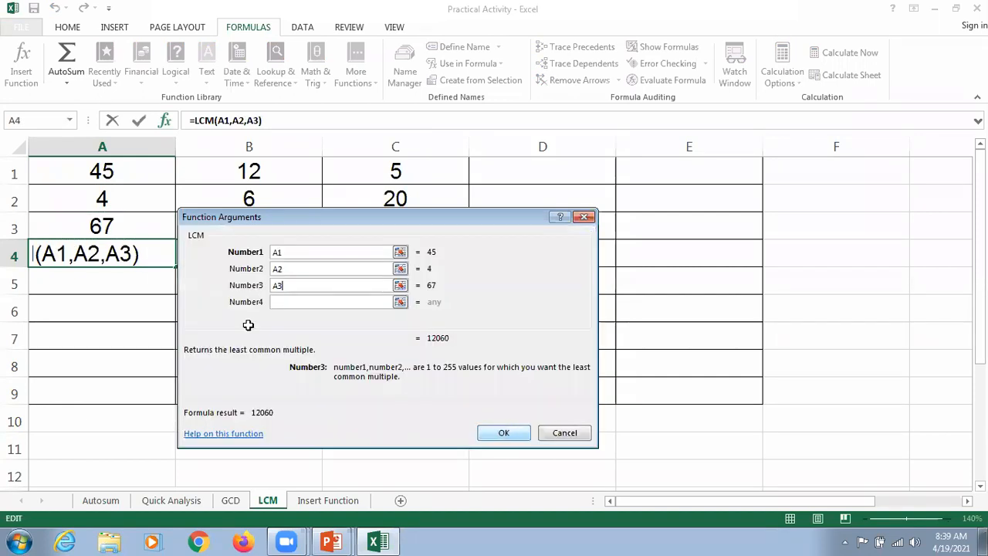
pyautogui.press('Return')
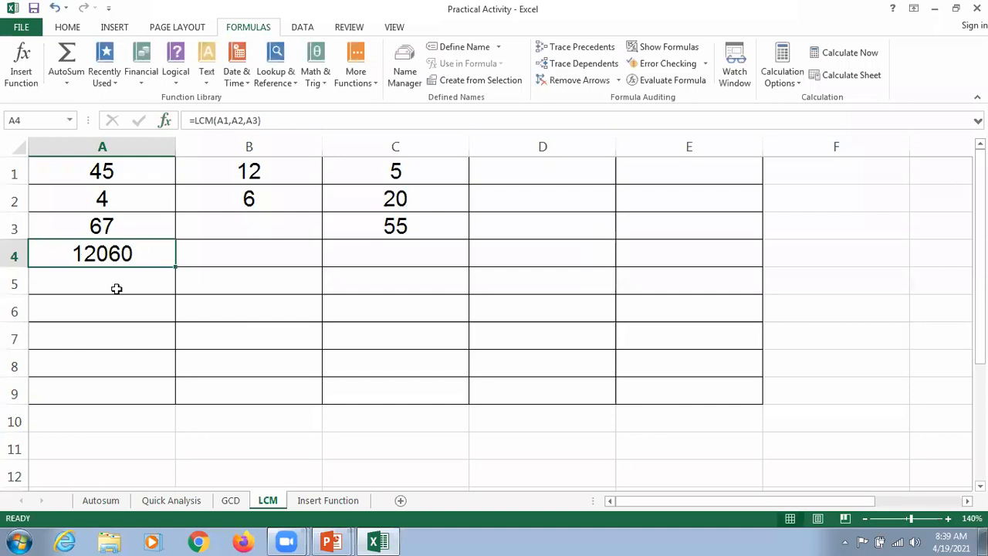
# Enter the formula =lcm(B1,B2) directly in cell B4 of the LCM worksheet, and switch to the PowerPoint slide show
pyautogui.click(210, 256)
pyautogui.write('=')
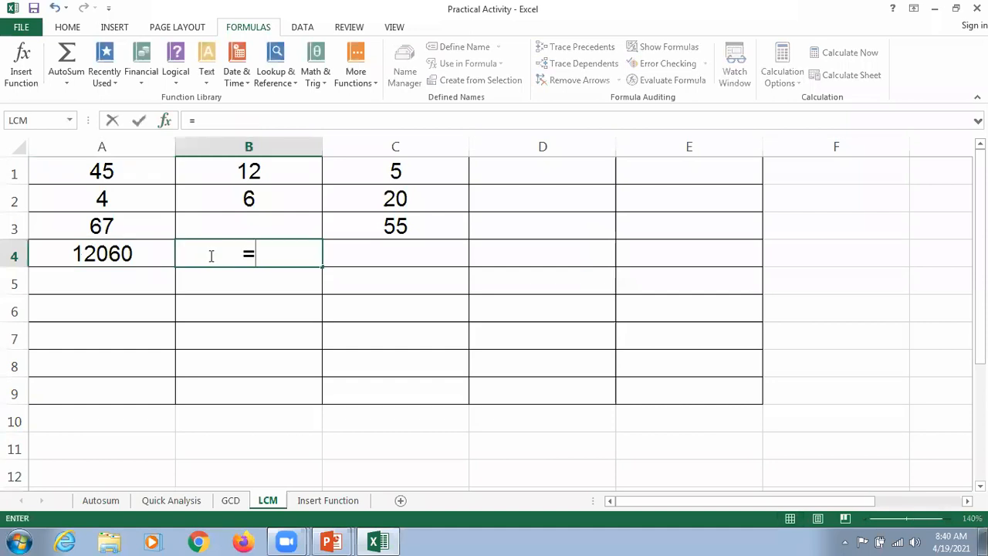
pyautogui.write('lcm')
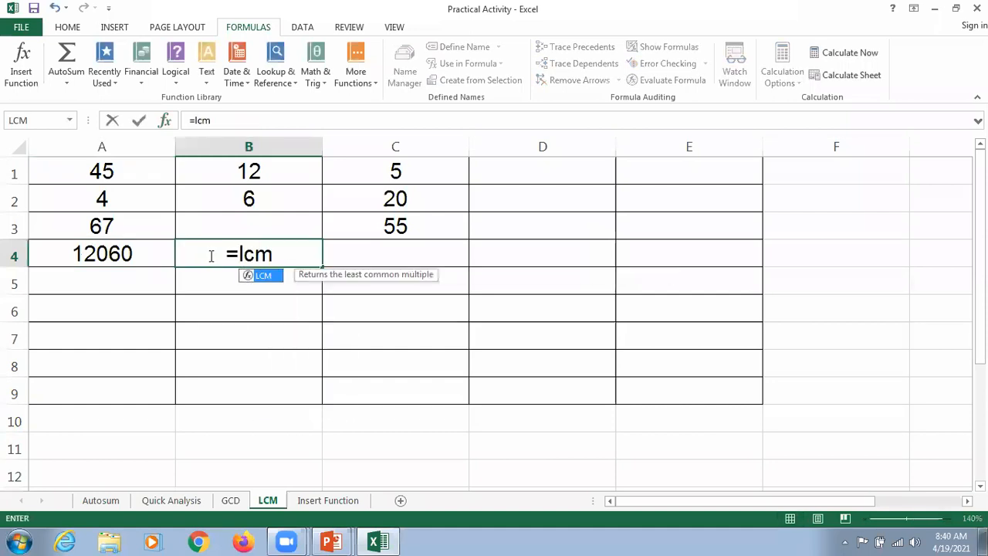
pyautogui.write('(')
pyautogui.click(289, 171)
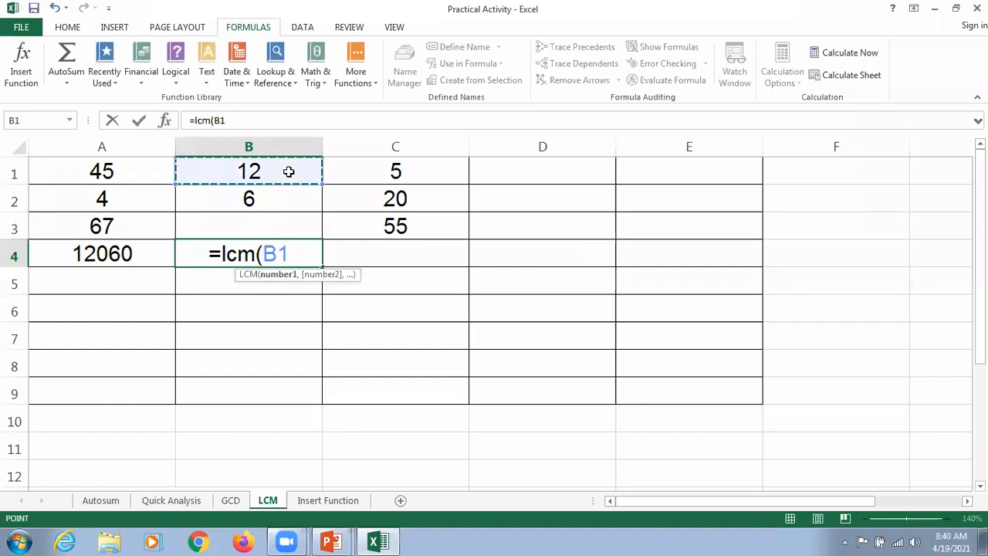
pyautogui.write(',')
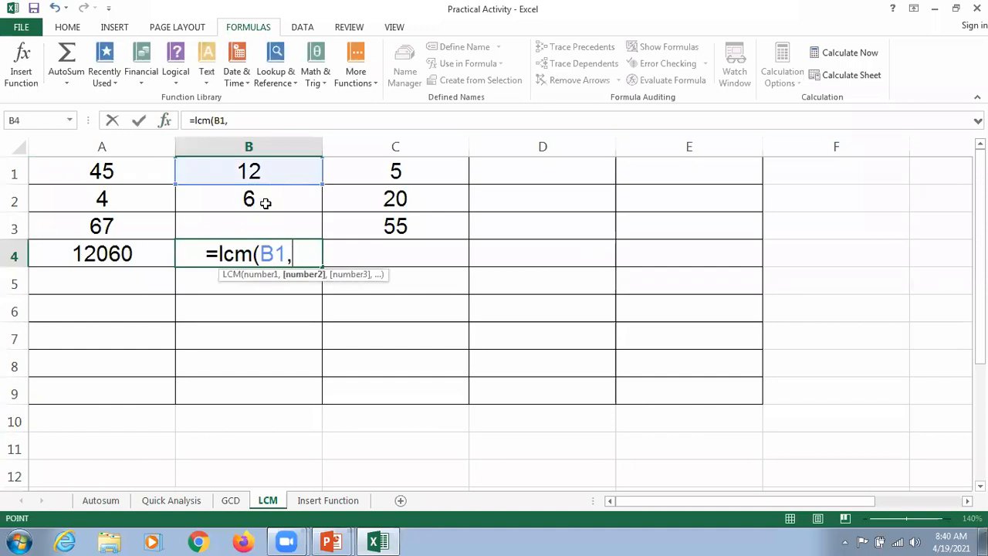
pyautogui.click(264, 202)
pyautogui.press('Return')
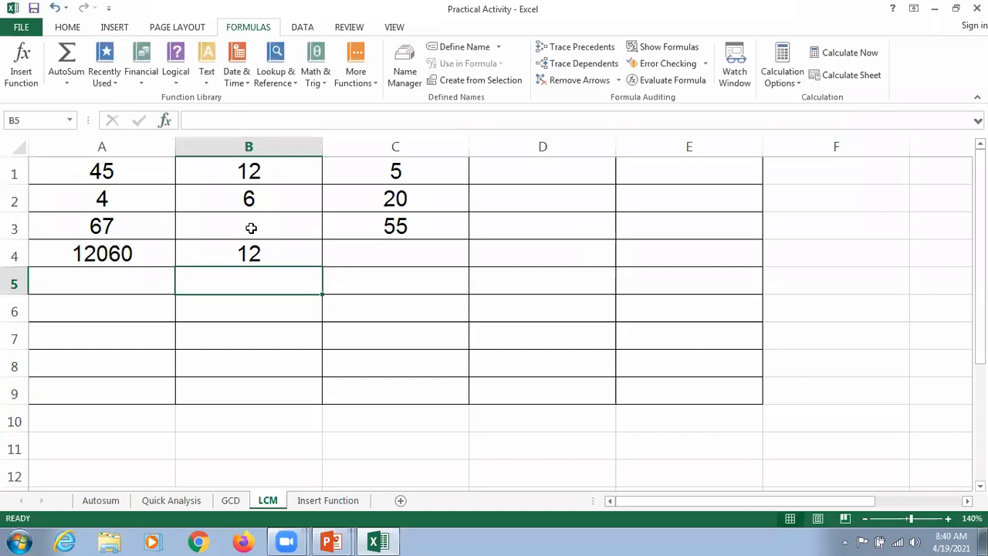
pyautogui.hotkey('alt', 'Tab')
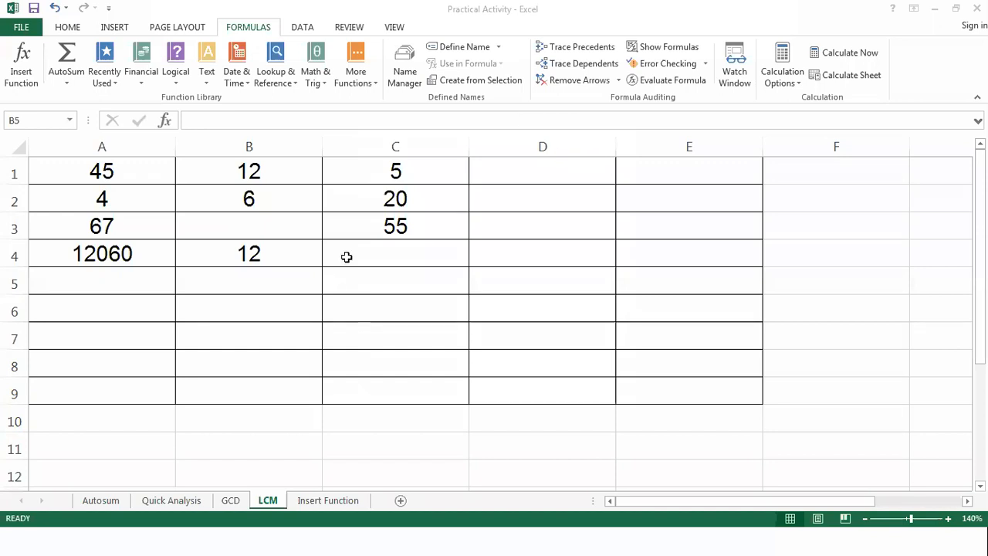
# Switch to the PowerPoint slide show and advance past the LCM slide through "Creating a Formula using Insert Function"
pyautogui.click(323, 265)
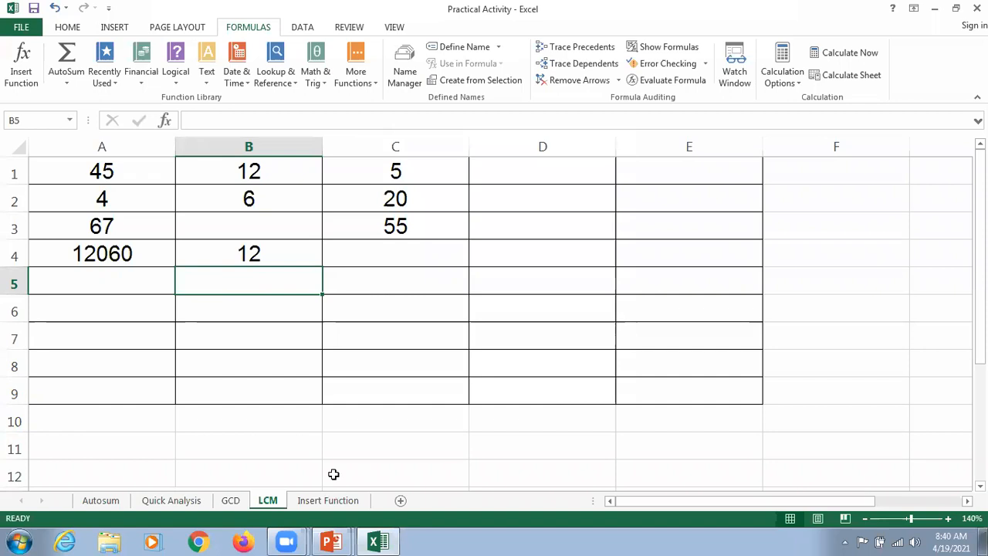
pyautogui.hotkey('alt', 'Tab')
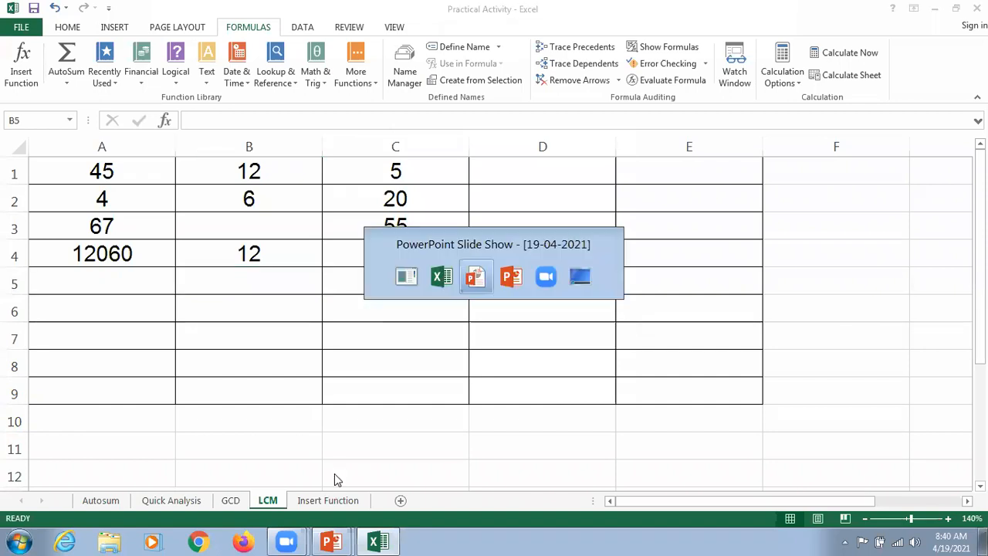
pyautogui.hotkey('alt', 'Tab')
pyautogui.hotkey('alt', 'Tab')
pyautogui.hotkey('alt', 'shift', 'Tab')
pyautogui.hotkey('alt', 'shift', 'Tab')
pyautogui.press('Right')
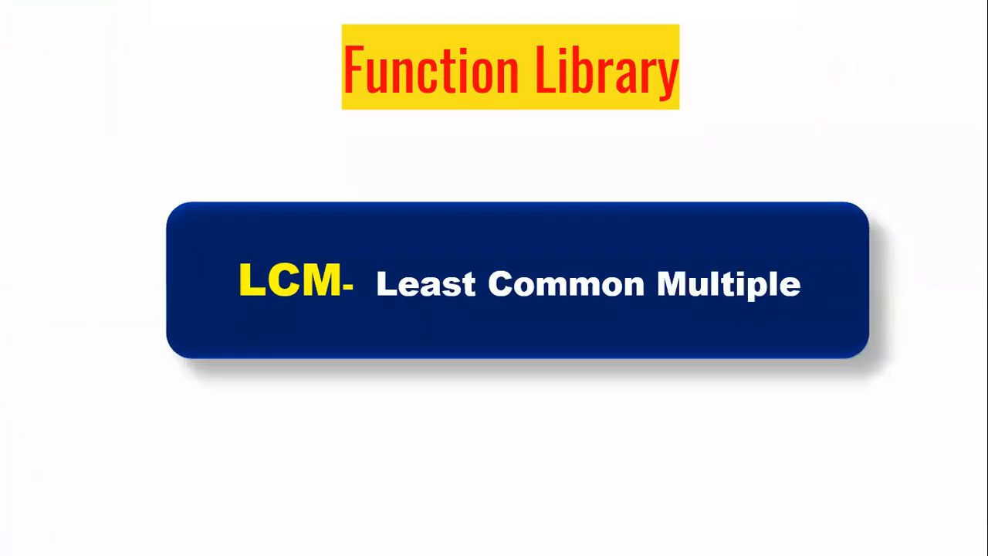
pyautogui.press('Right')
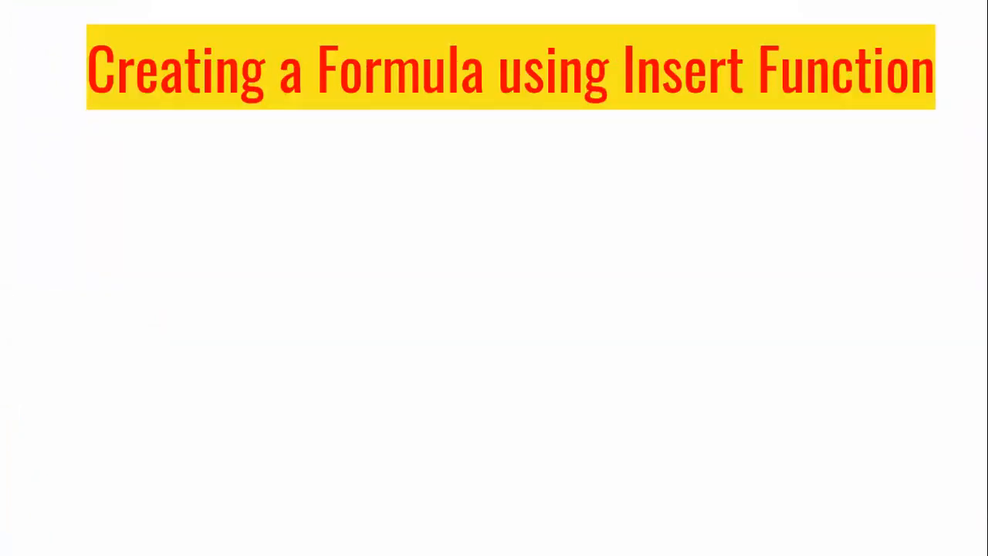
pyautogui.press('Right')
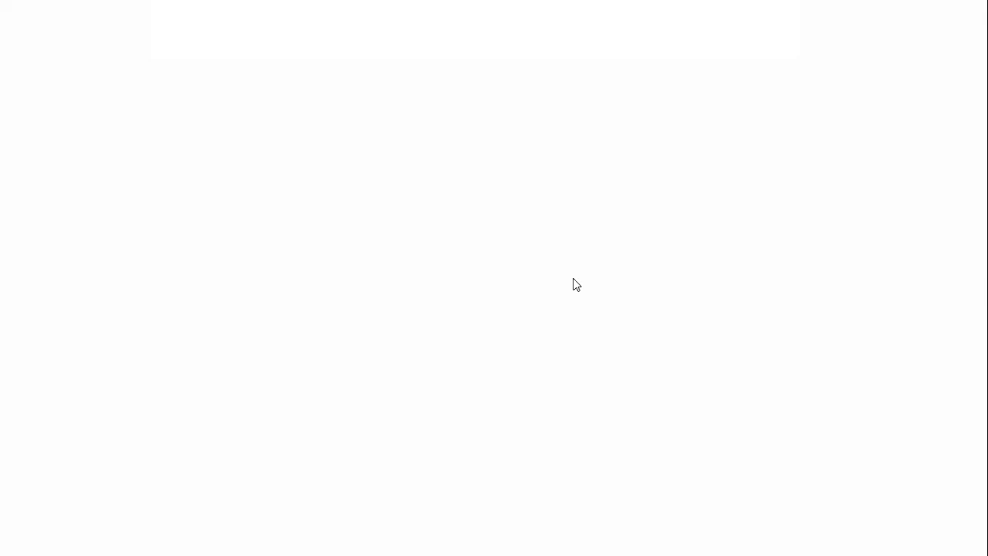
# Switch back to Excel and open the Insert Function worksheet
pyautogui.hotkey('alt', 'Tab')
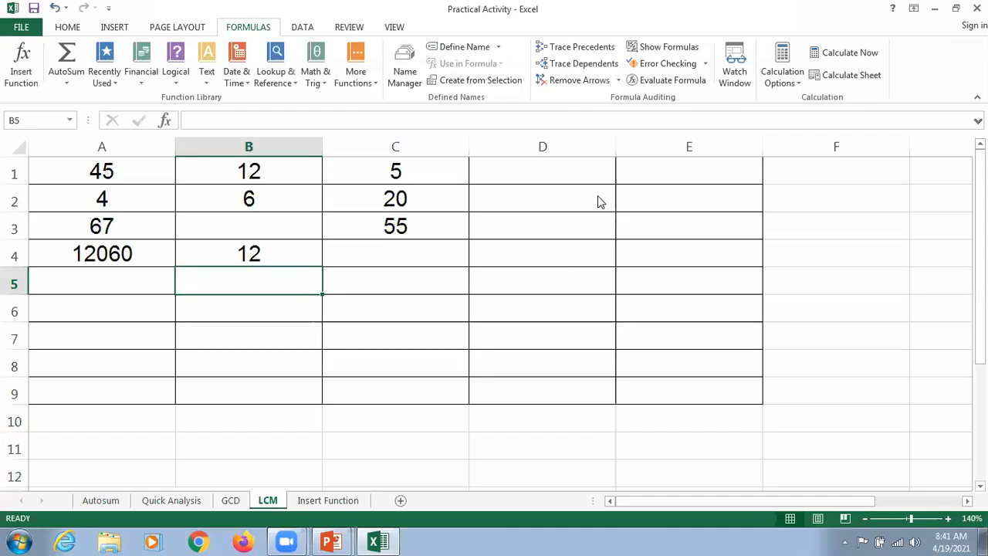
pyautogui.hotkey('alt', 'Tab')
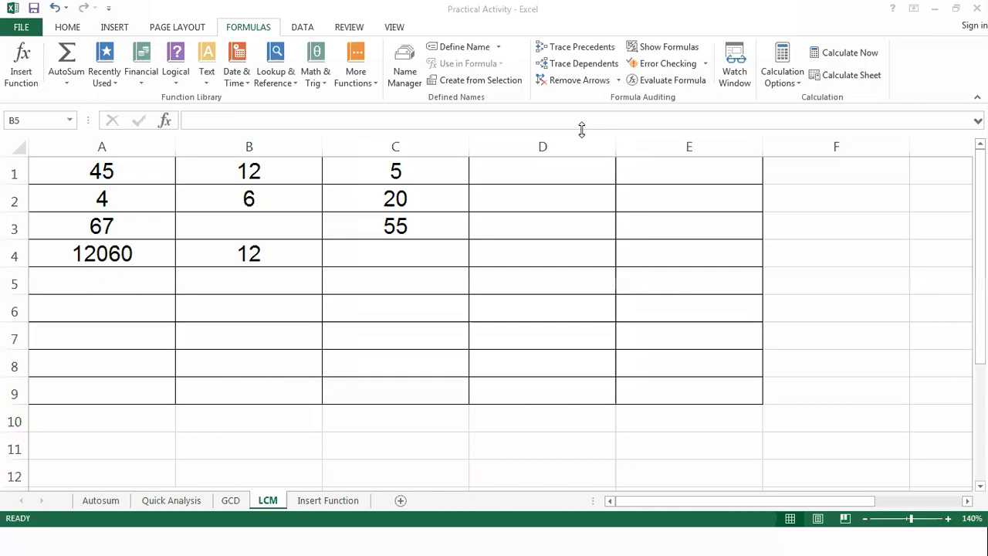
pyautogui.click(315, 503)
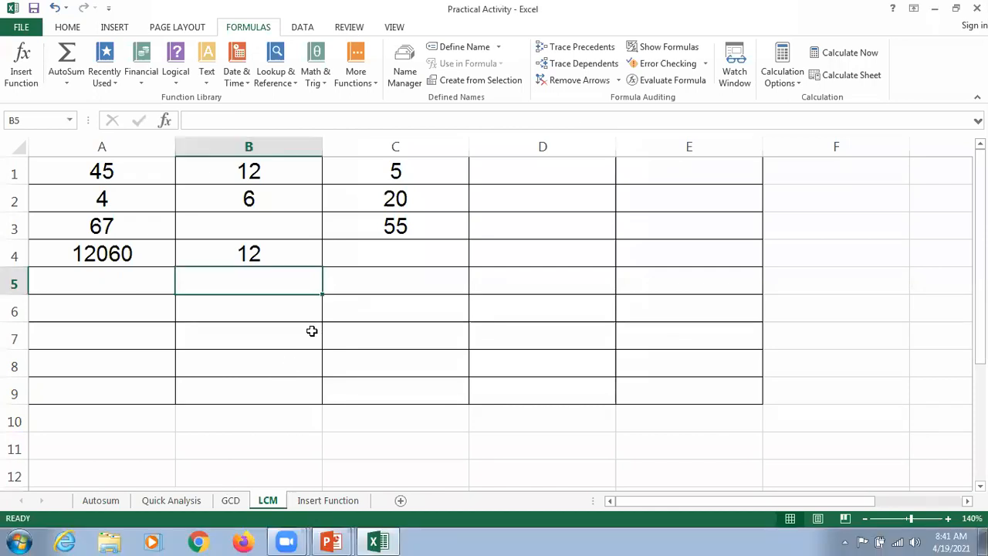
pyautogui.click(306, 502)
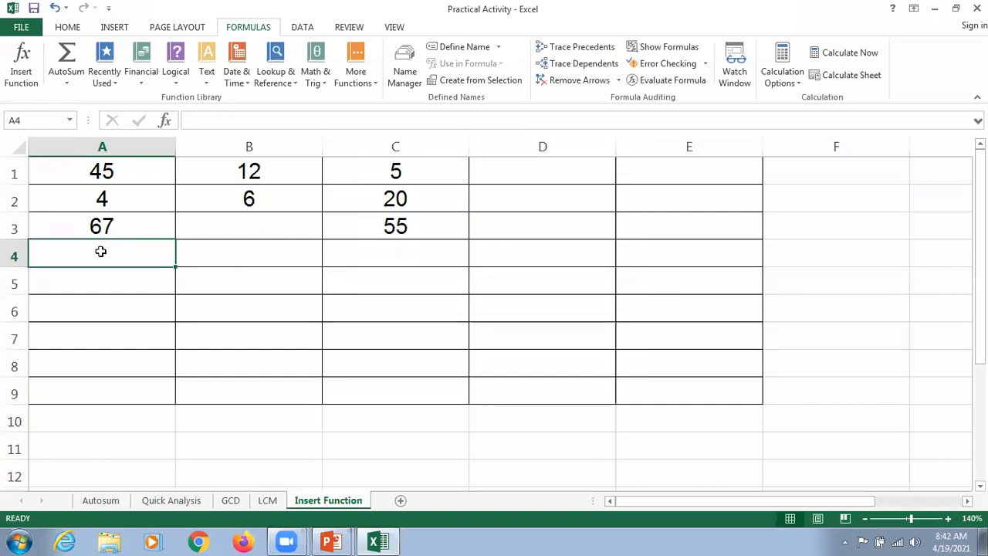
# Insert the Math & Trig function GCD in cell A4 of the Insert Function worksheet, using the Insert Function dialog
pyautogui.click(165, 122)
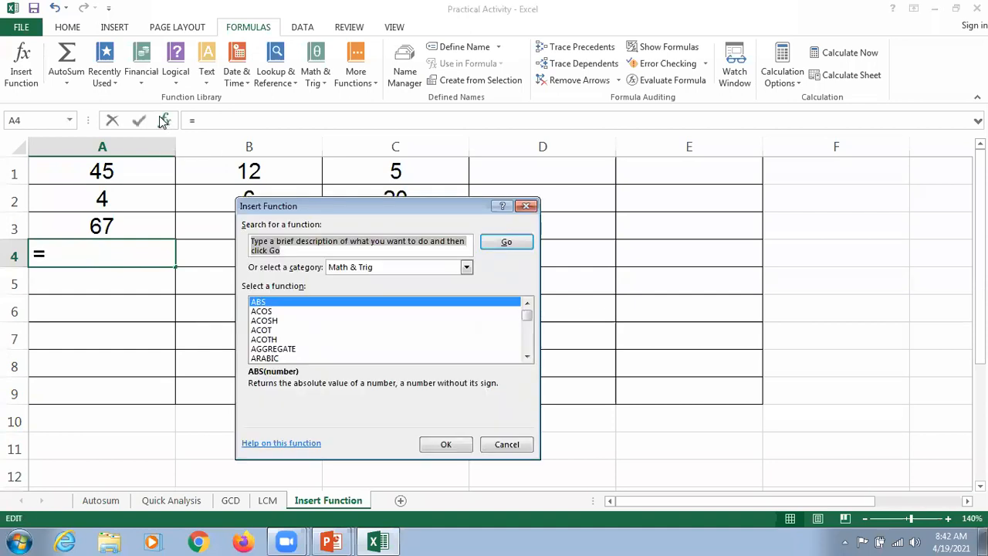
pyautogui.click(527, 357)
pyautogui.click(527, 357)
pyautogui.click(528, 356)
pyautogui.click(527, 357)
pyautogui.click(527, 357)
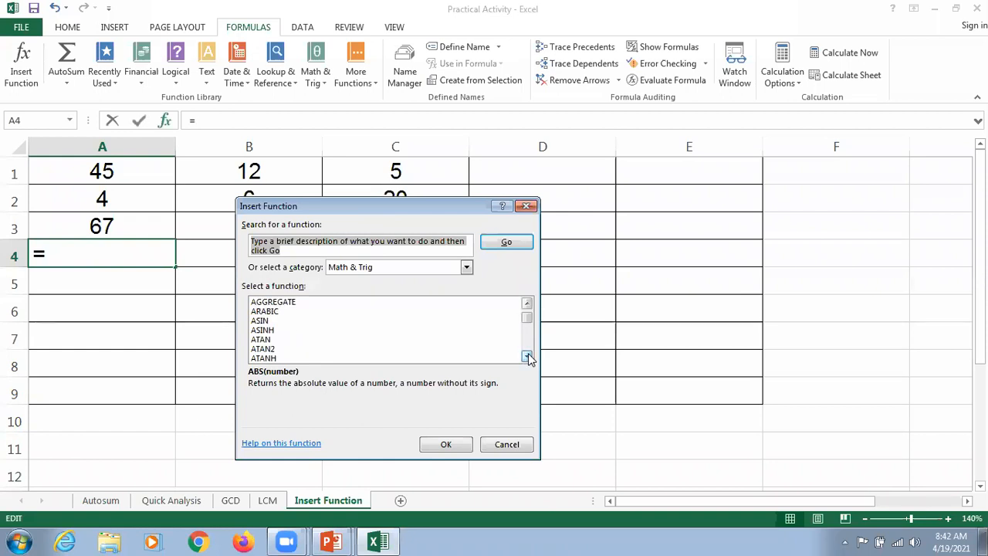
pyautogui.click(528, 356)
pyautogui.click(528, 357)
pyautogui.click(528, 356)
pyautogui.click(527, 357)
pyautogui.click(527, 356)
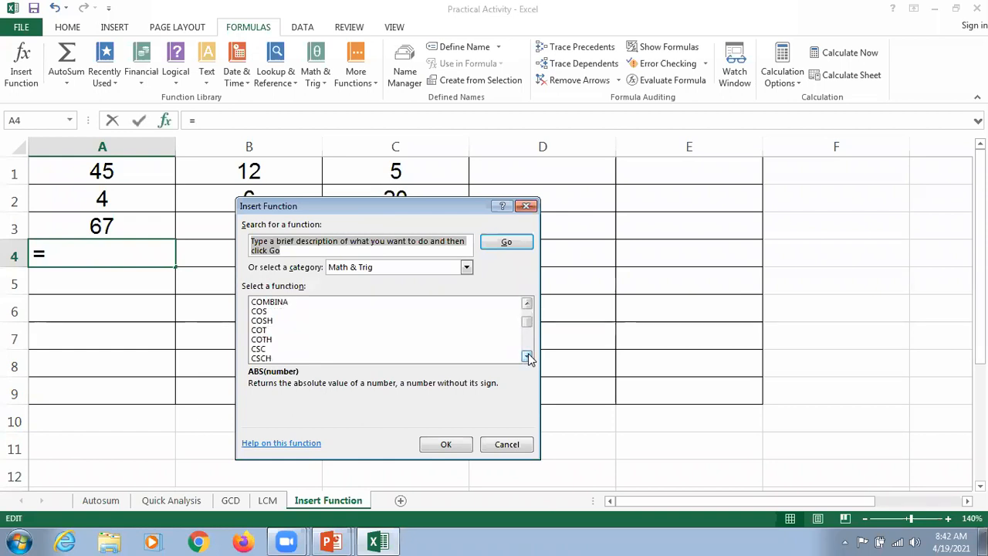
pyautogui.click(528, 357)
pyautogui.click(527, 357)
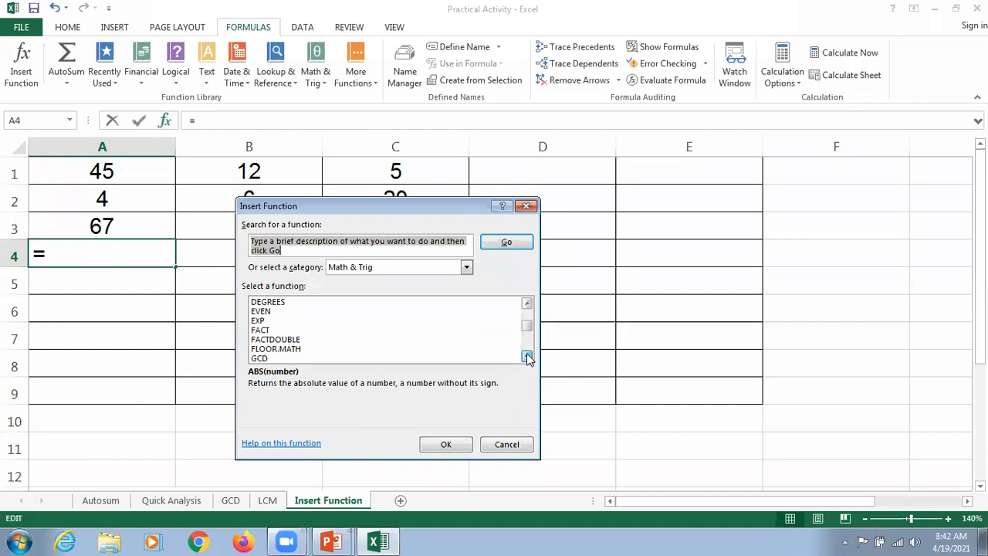
pyautogui.click(527, 357)
pyautogui.click(528, 356)
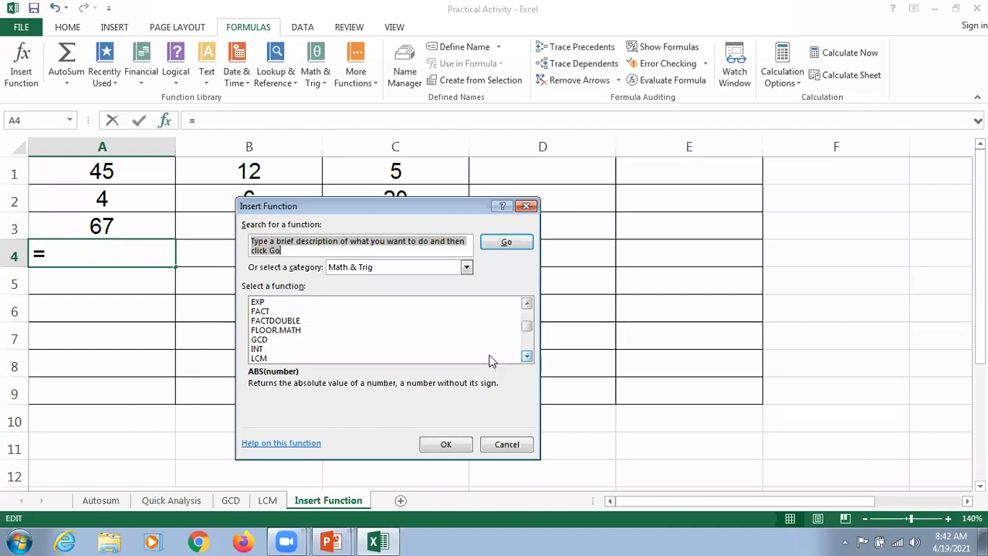
pyautogui.click(273, 342)
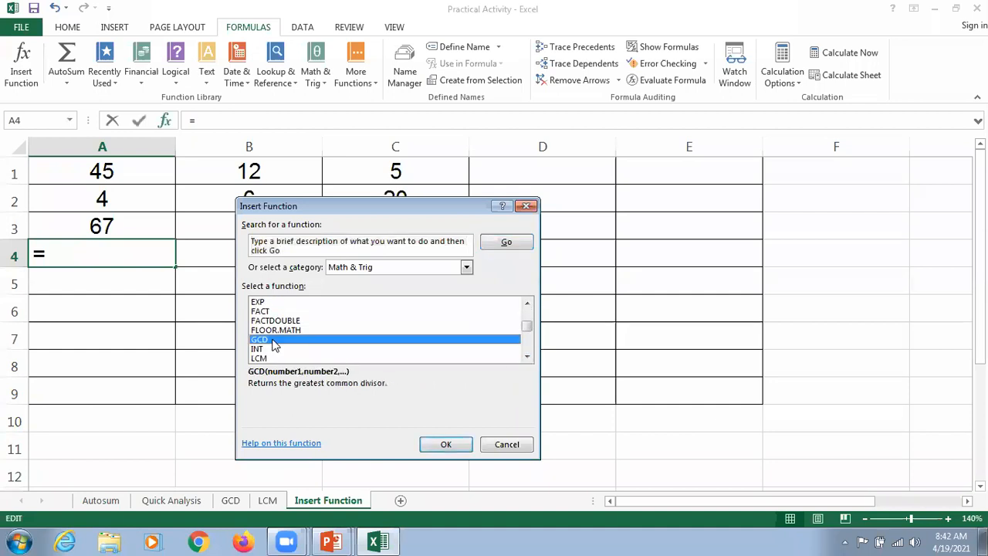
pyautogui.click(437, 447)
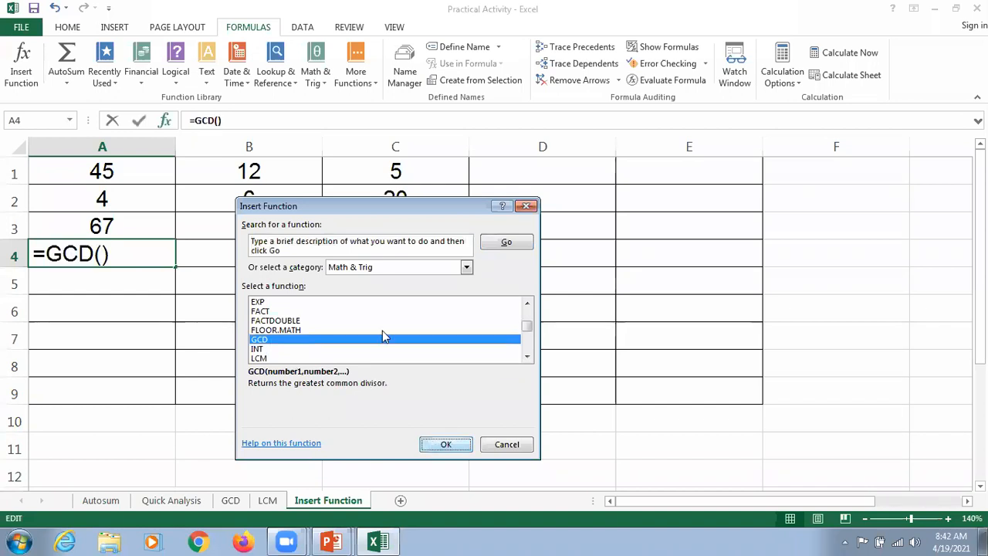
# Set the GCD arguments Number1, Number2 and Number3 to cells A1, A2 and A3, and apply the function in A4
pyautogui.click(394, 252)
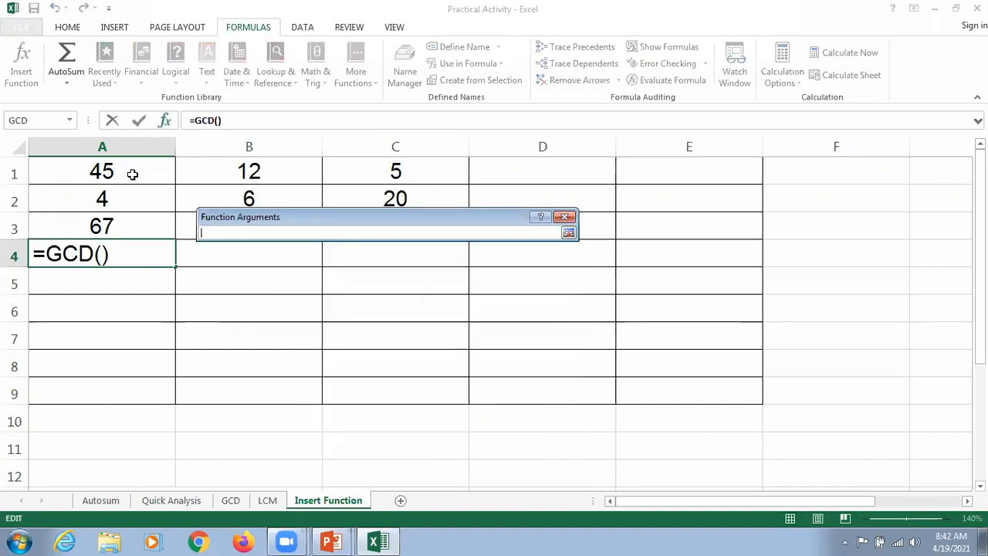
pyautogui.click(133, 174)
pyautogui.click(568, 233)
pyautogui.click(123, 197)
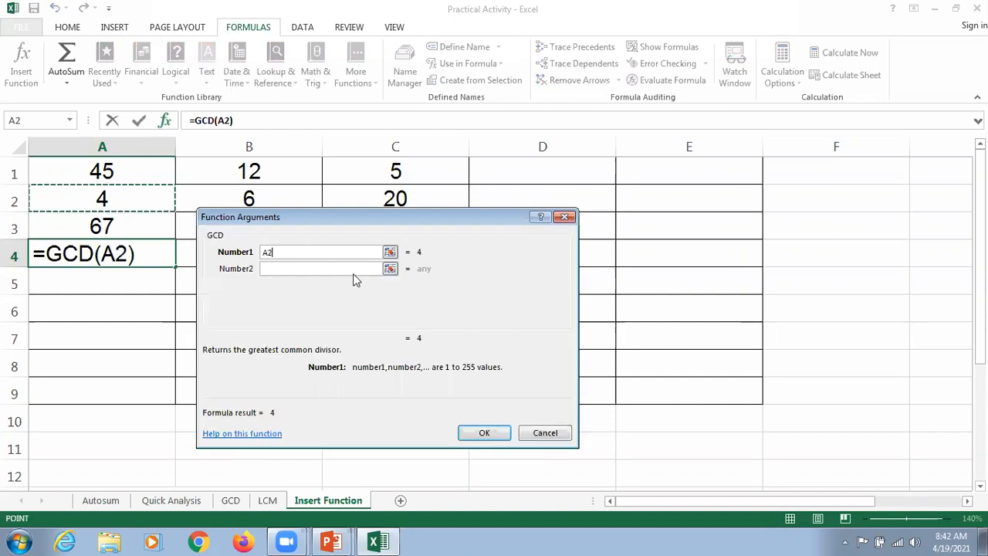
pyautogui.click(116, 174)
pyautogui.click(390, 268)
pyautogui.click(159, 209)
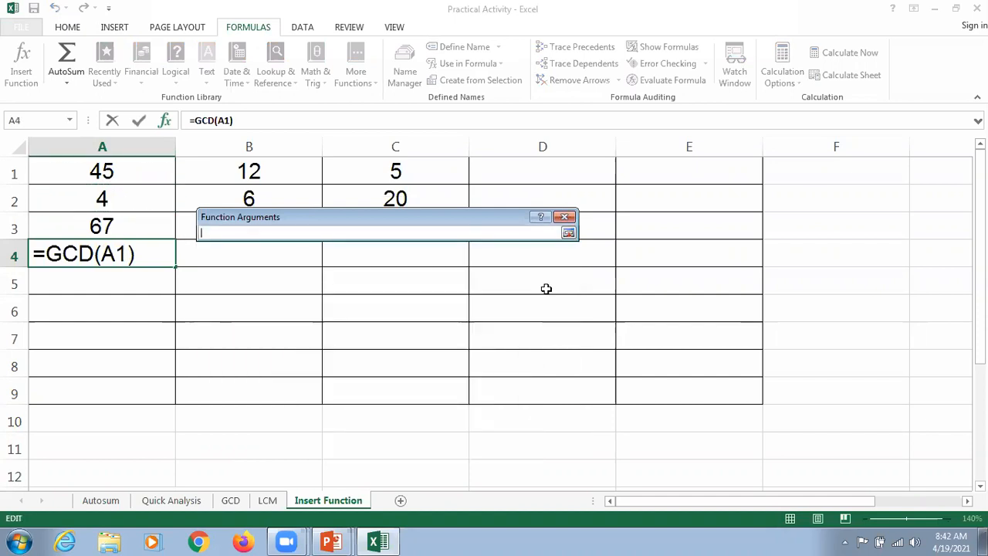
pyautogui.click(568, 233)
pyautogui.click(267, 286)
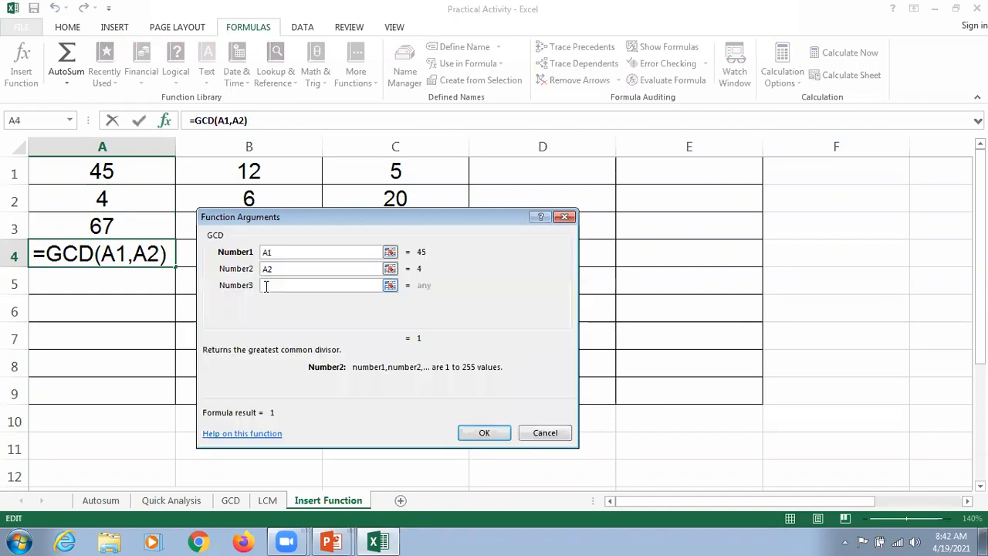
pyautogui.click(390, 286)
pyautogui.click(145, 233)
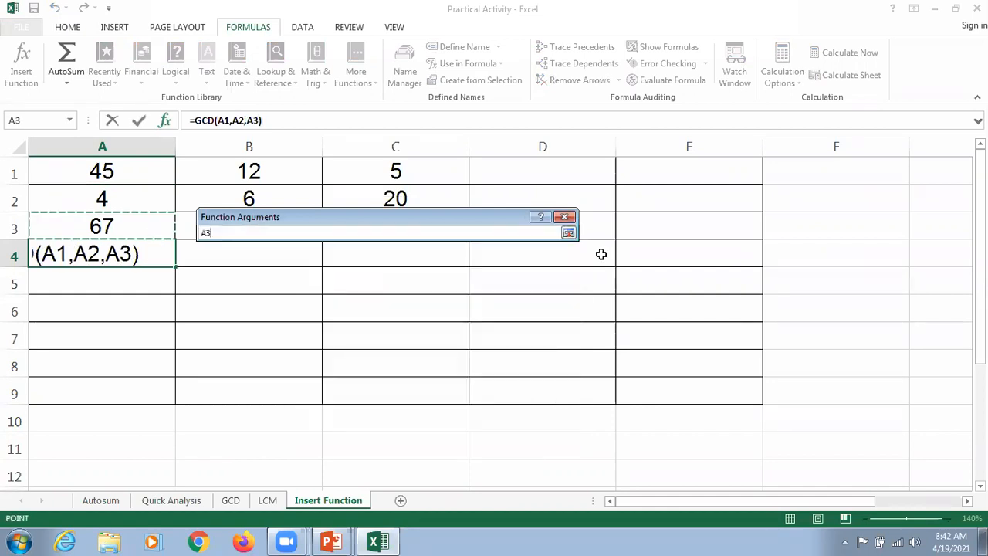
pyautogui.click(568, 233)
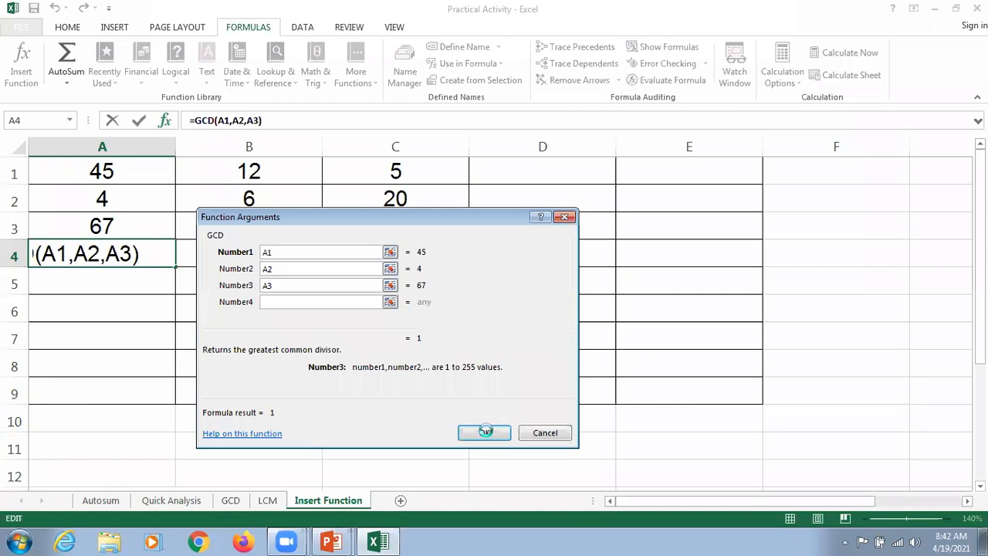
pyautogui.click(486, 430)
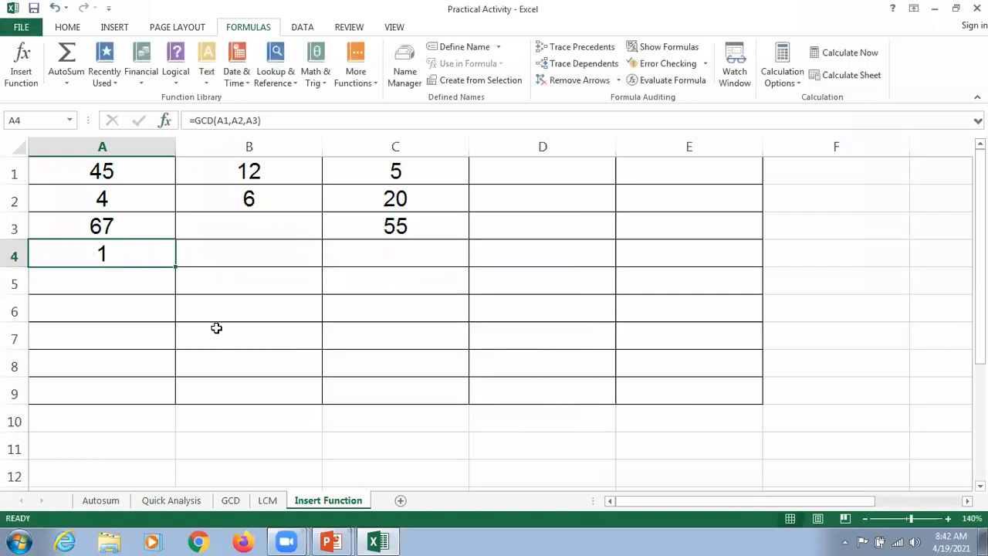
# Insert the Math & Trig function SUM in cell B4, using the Insert Function dialog
pyautogui.click(202, 261)
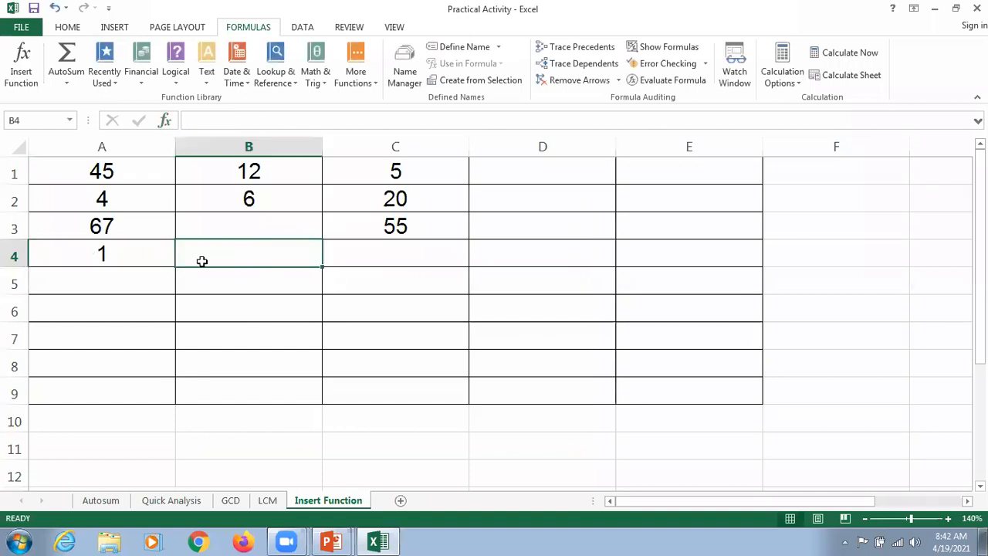
pyautogui.click(164, 120)
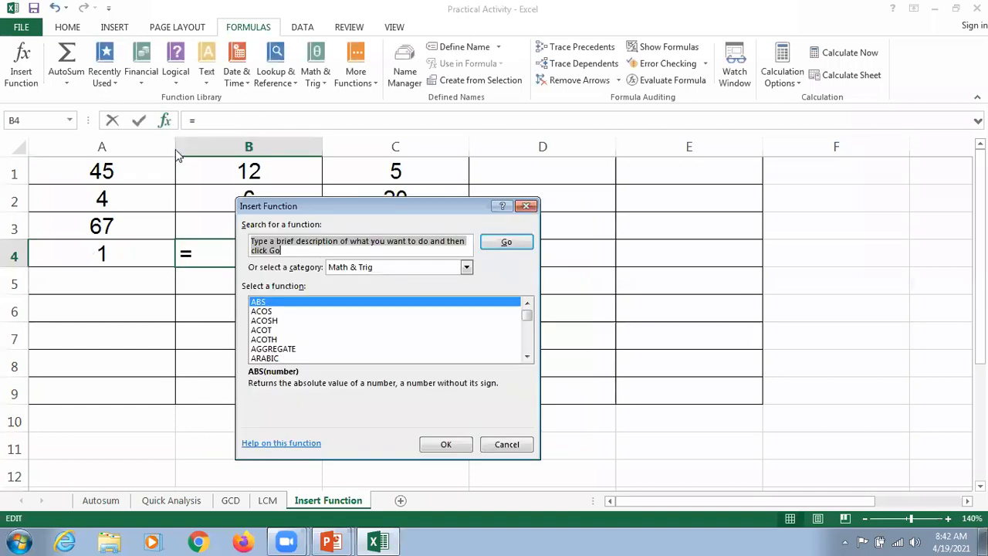
pyautogui.moveTo(525, 326); pyautogui.dragTo(526, 344)
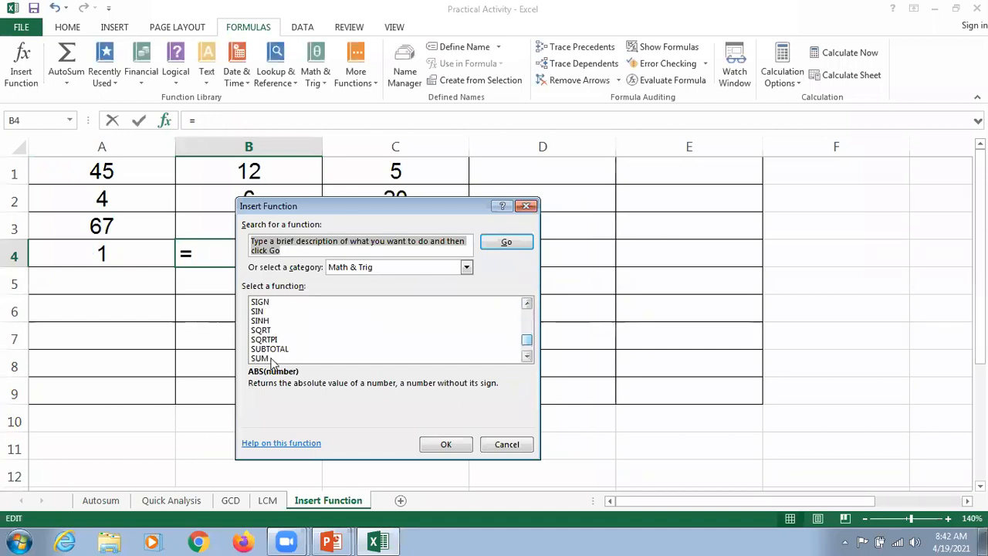
pyautogui.click(262, 358)
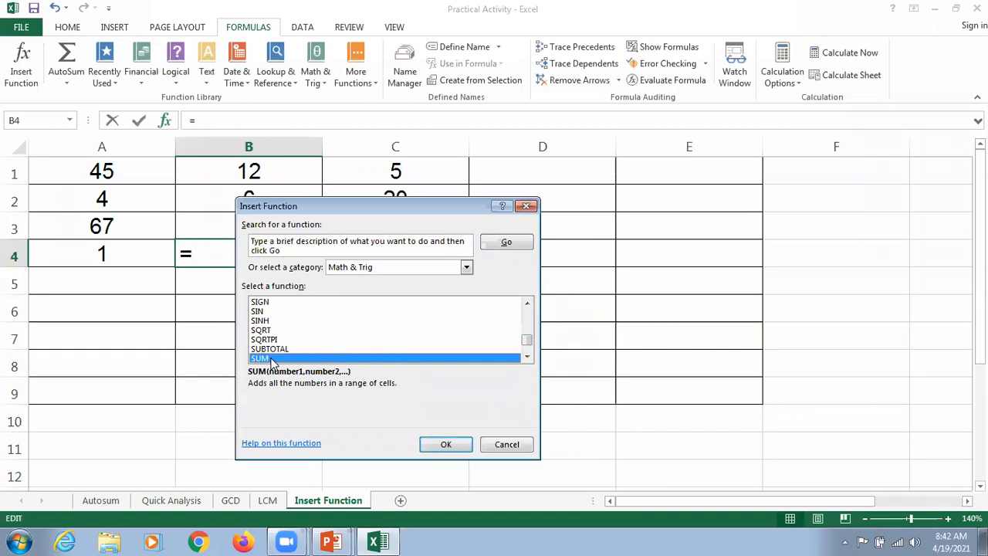
pyautogui.click(437, 446)
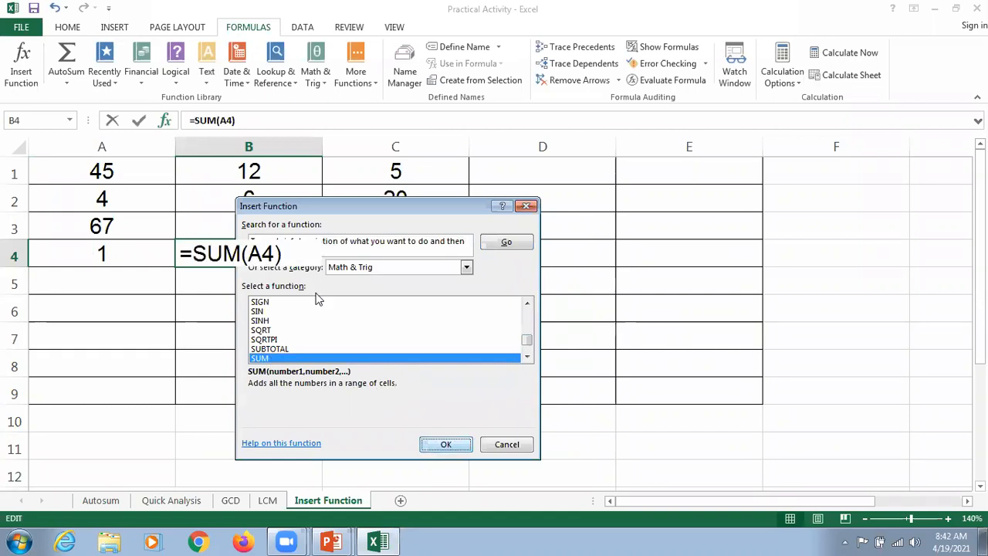
# Set the SUM arguments Number1 and Number2 to cells B1 and B2, apply the function, and switch to the PowerPoint slide show
pyautogui.click(241, 172)
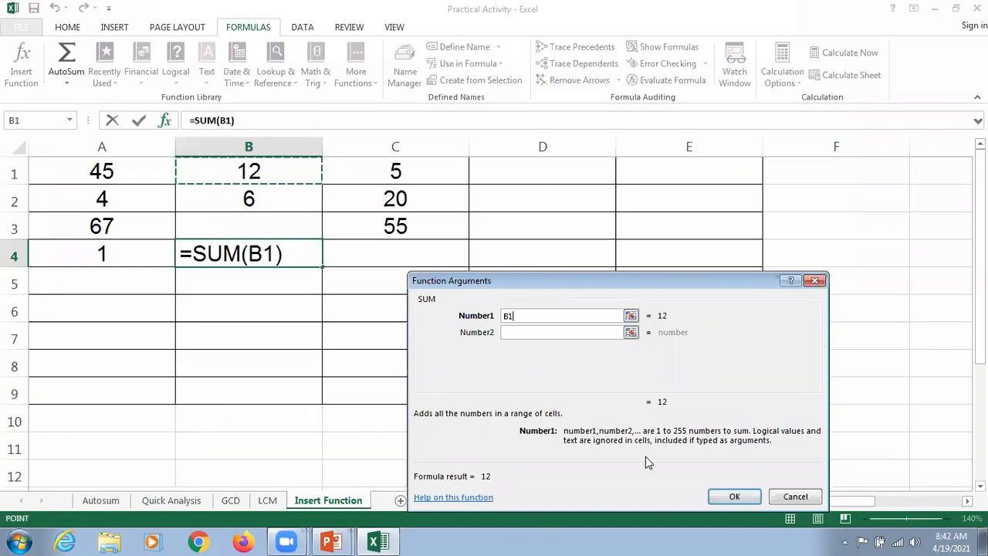
pyautogui.click(630, 332)
pyautogui.click(270, 201)
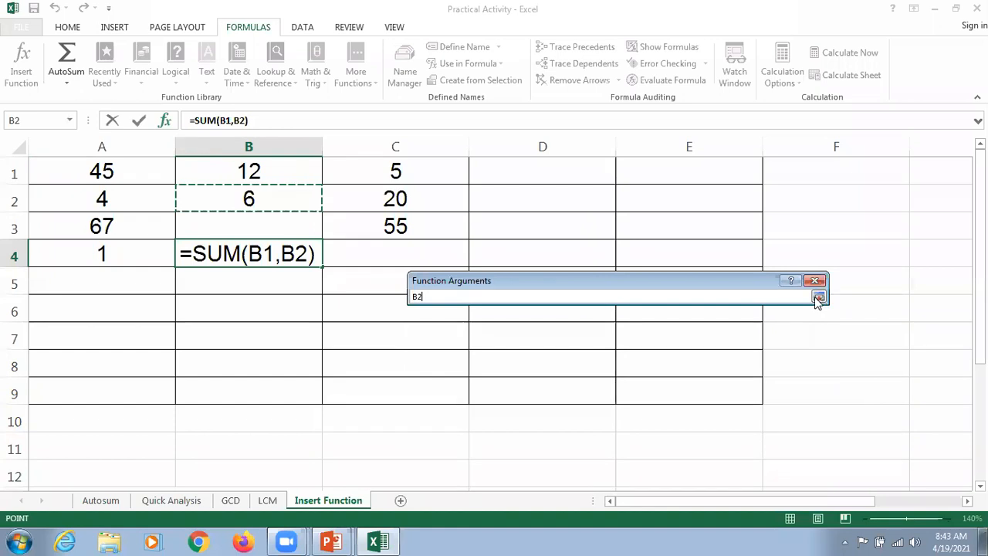
pyautogui.click(819, 298)
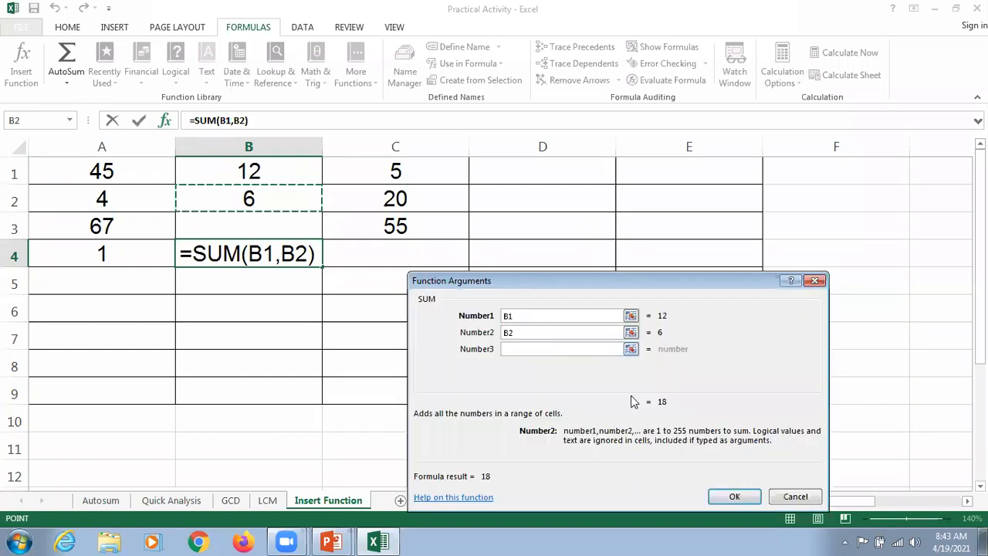
pyautogui.moveTo(726, 276); pyautogui.dragTo(839, 132)
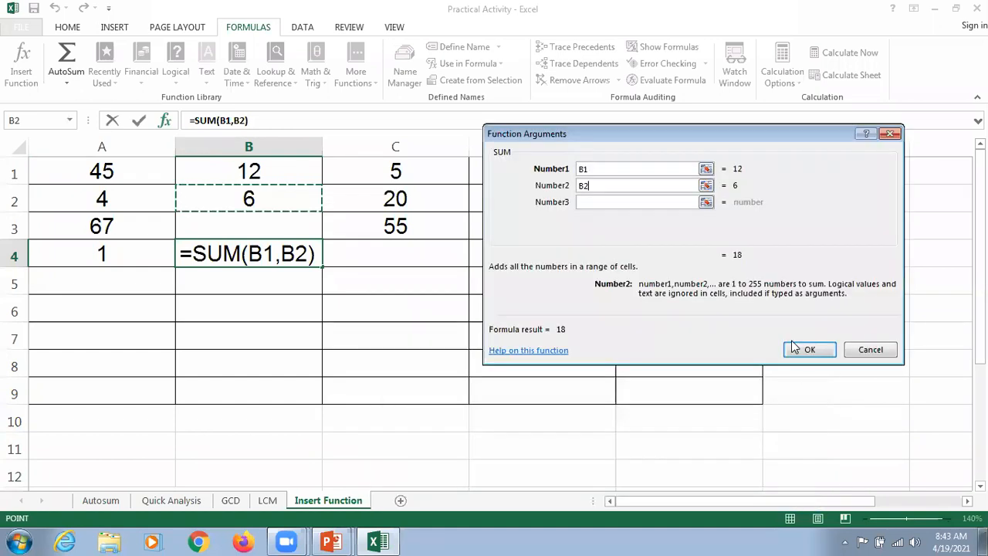
pyautogui.press('Return')
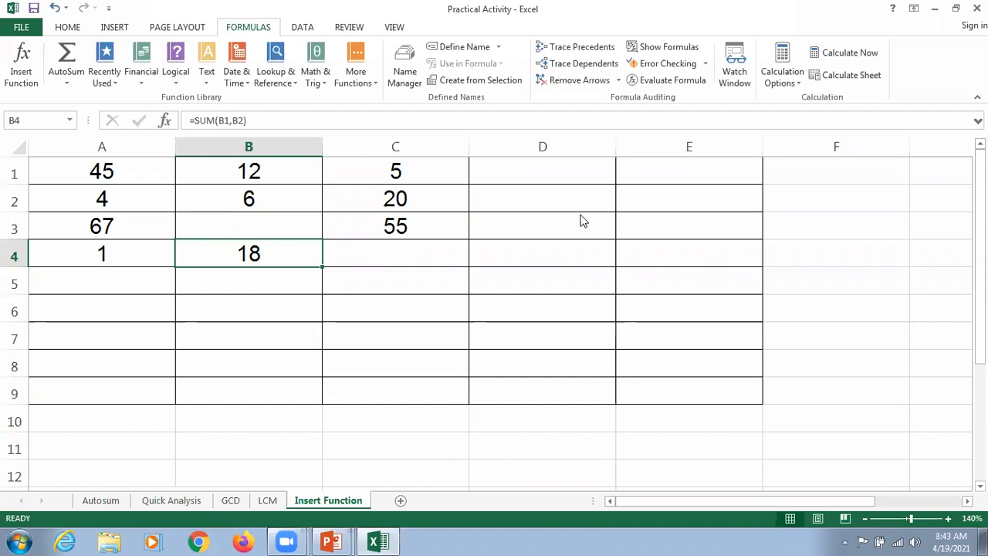
pyautogui.hotkey('alt', 'Tab')
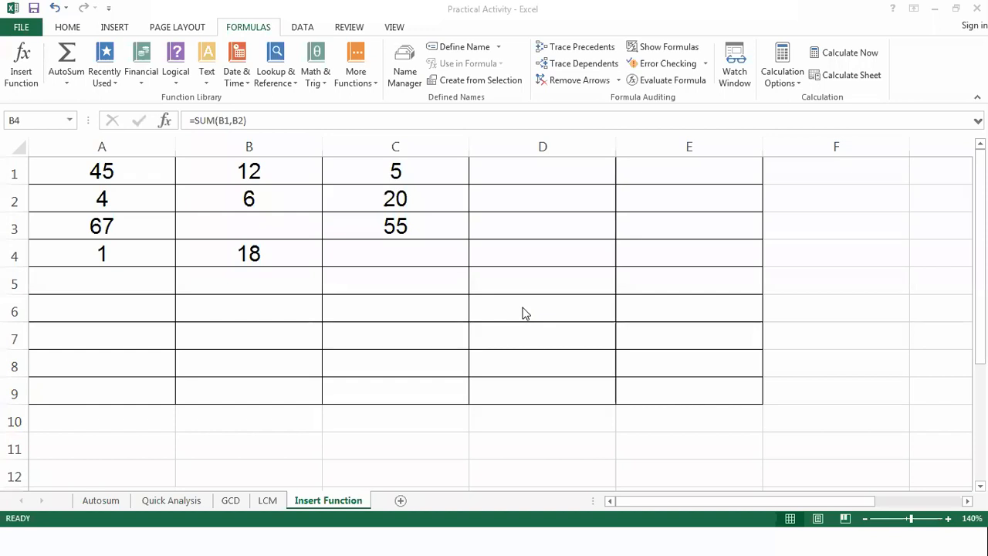
pyautogui.hotkey('alt', 'Tab')
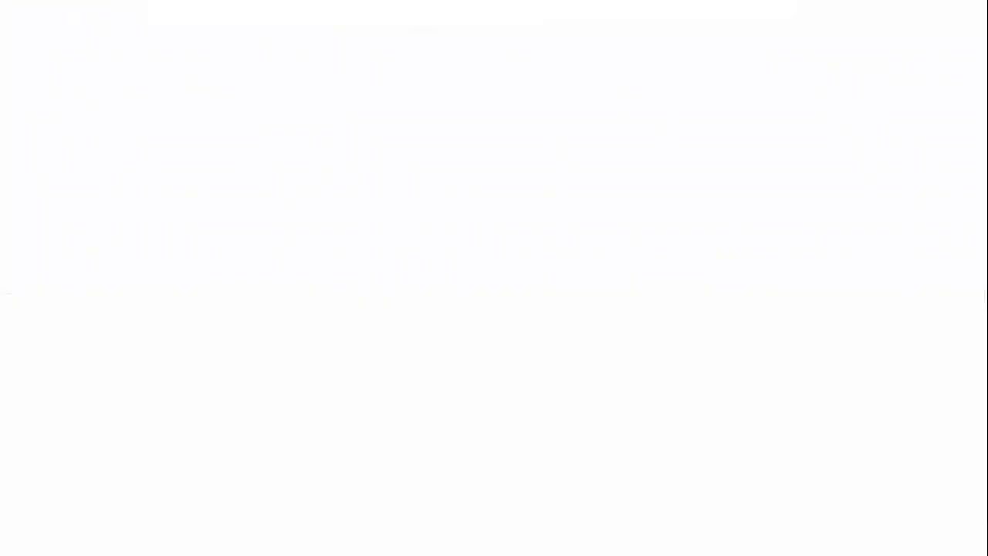